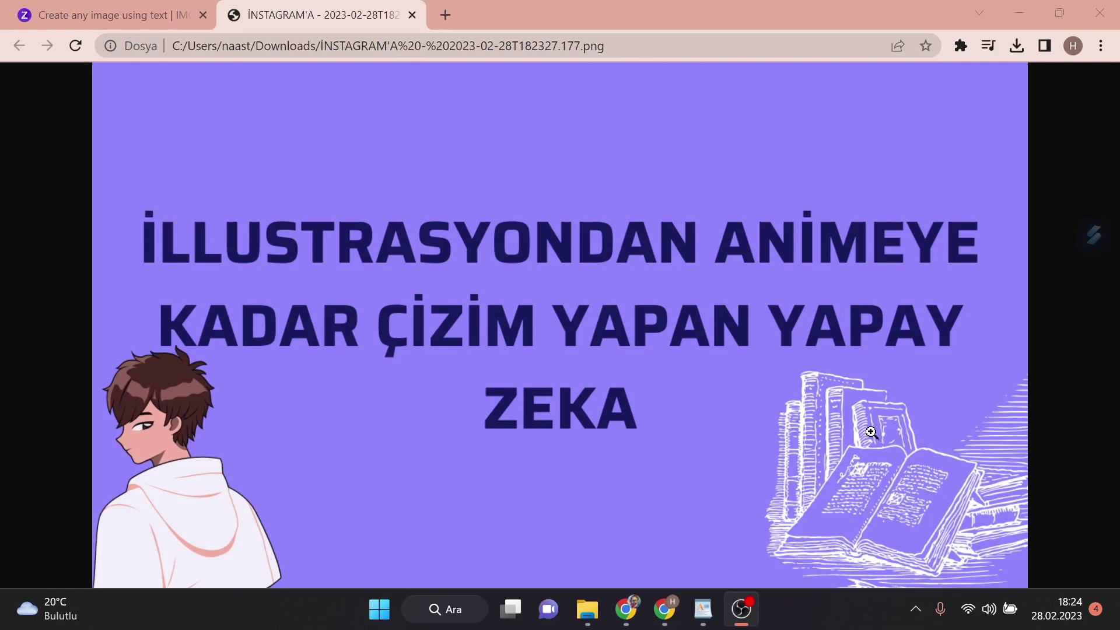
Step: Switch to the IMGCreator tab and scroll to the top of its home page
click(57, 8)
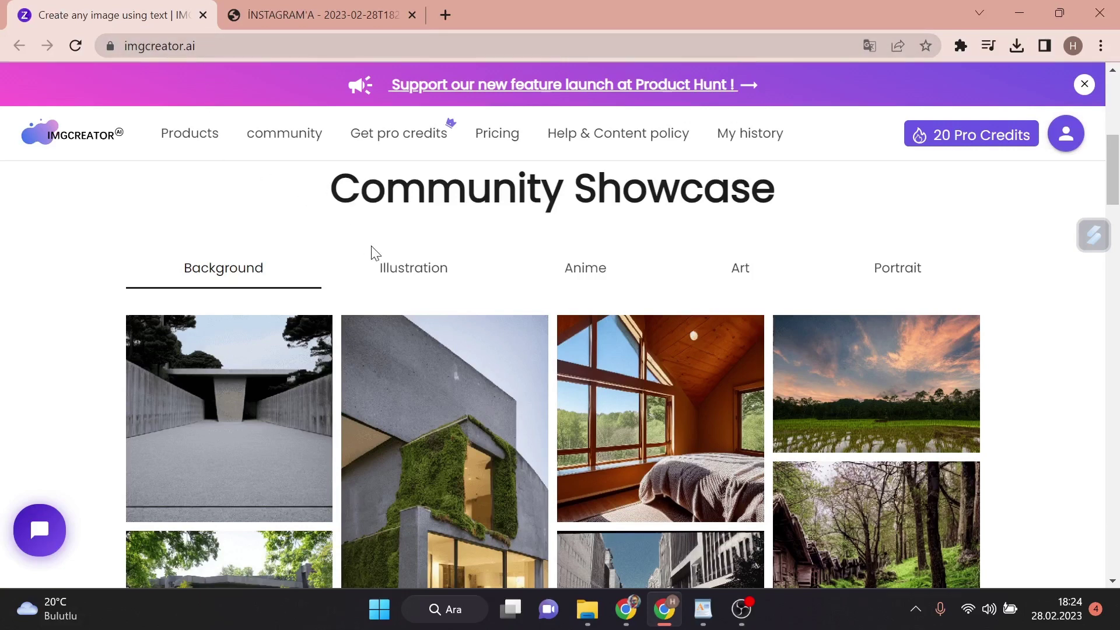
scroll(377, 274, up, 5)
scroll(376, 274, up, 1)
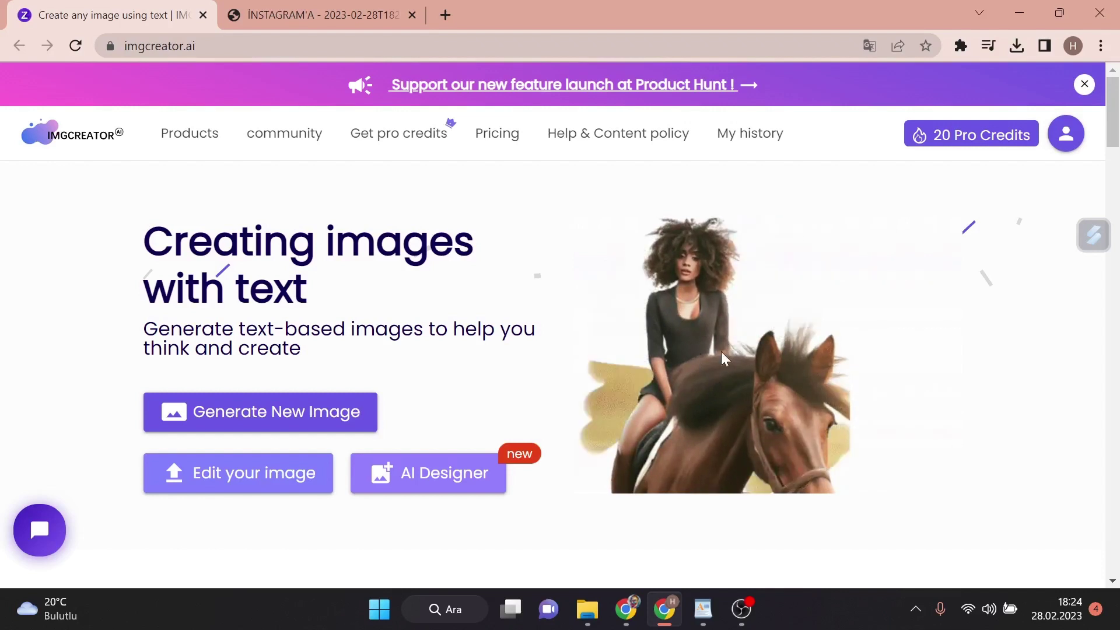
Step: Open the Generate New Image page and dismiss the How to use guide
click(331, 416)
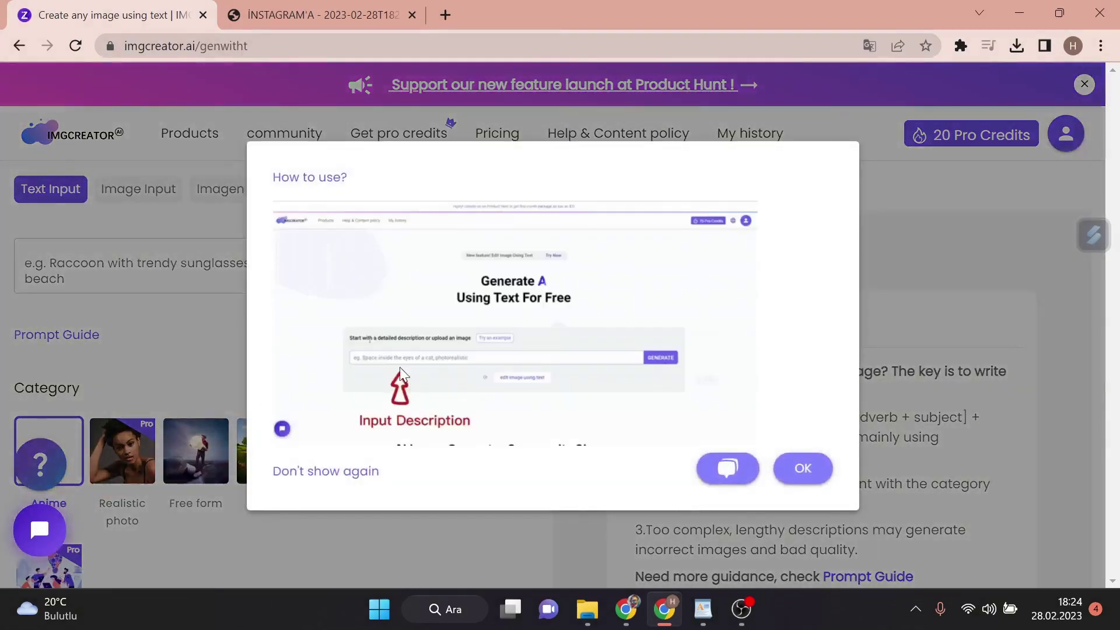
click(802, 468)
click(89, 287)
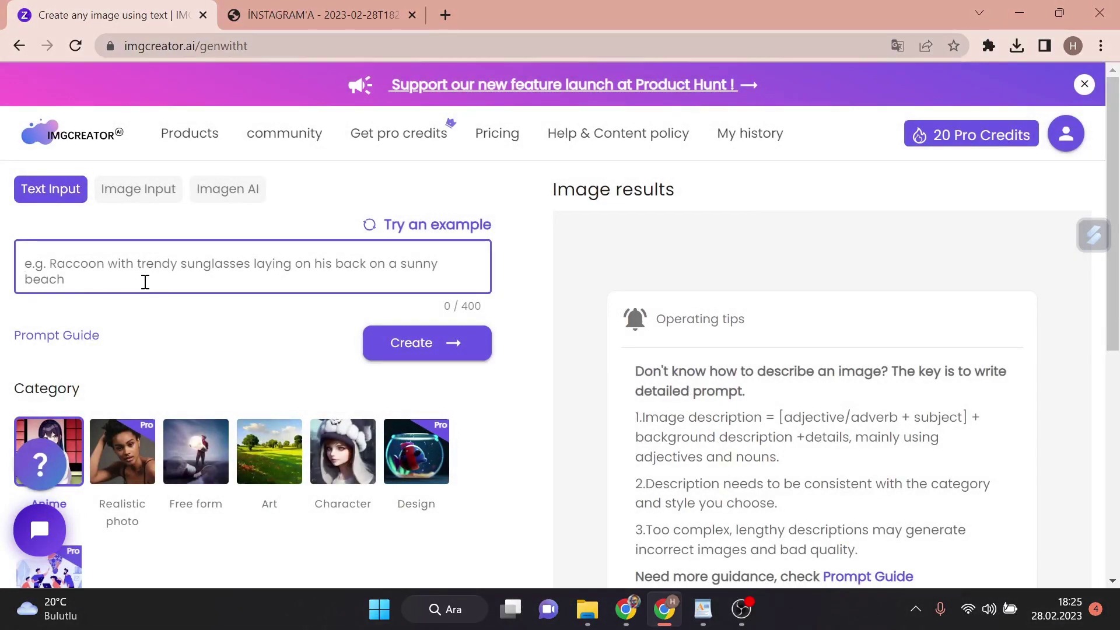
Step: Browse the generator options, then select Image Input's Imagen AI reference-image mode
scroll(169, 318, down, 3)
scroll(187, 333, up, 3)
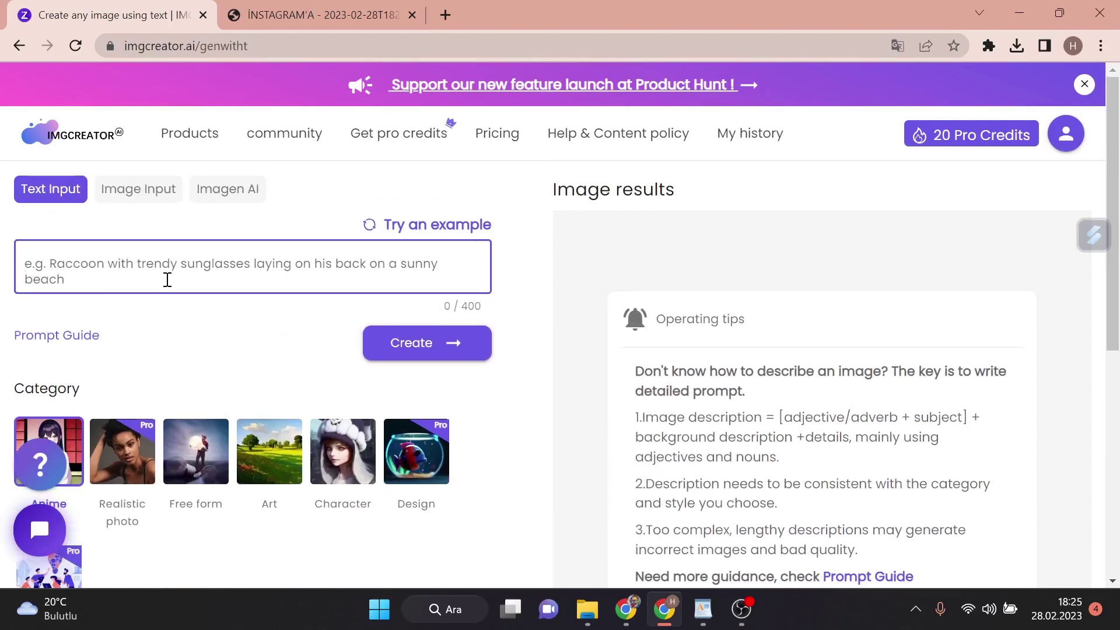
scroll(152, 375, down, 3)
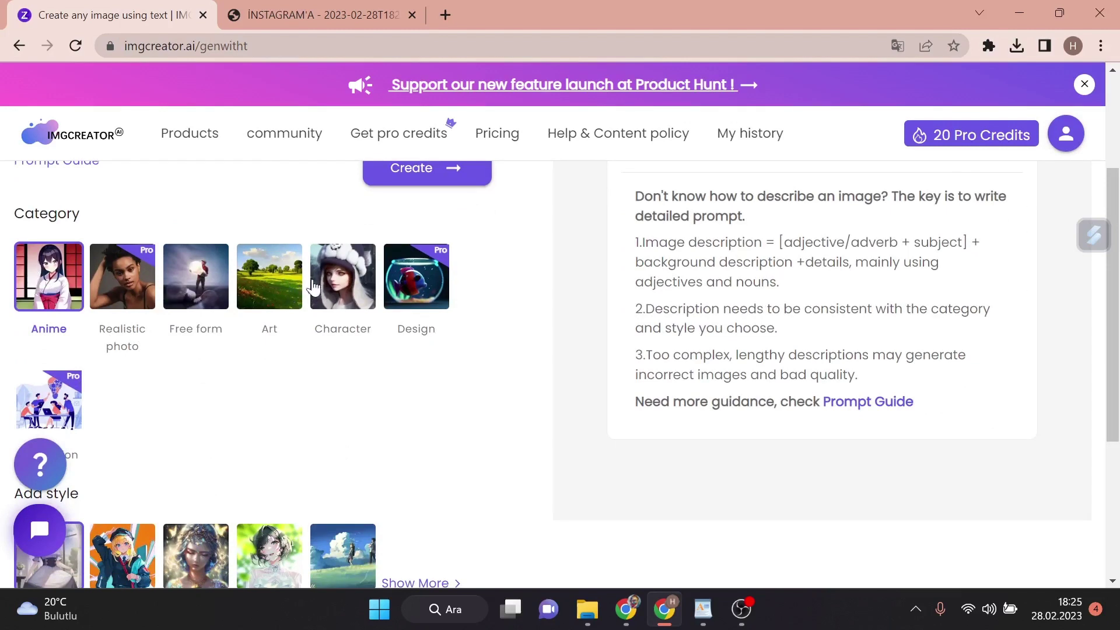
scroll(318, 315, down, 2)
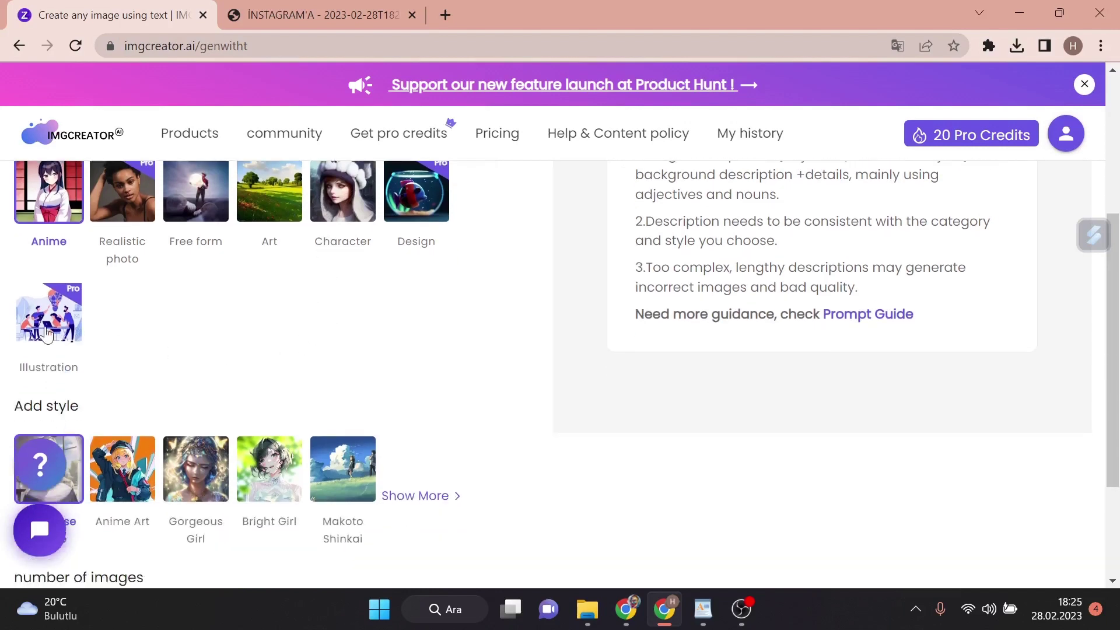
scroll(209, 357, down, 2)
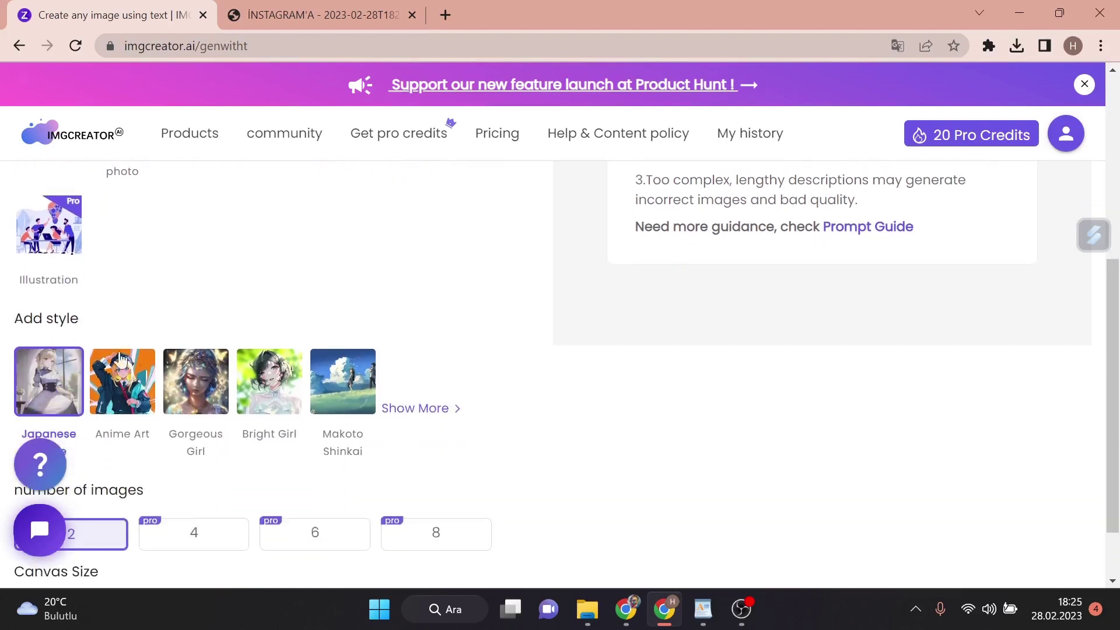
scroll(128, 395, down, 1)
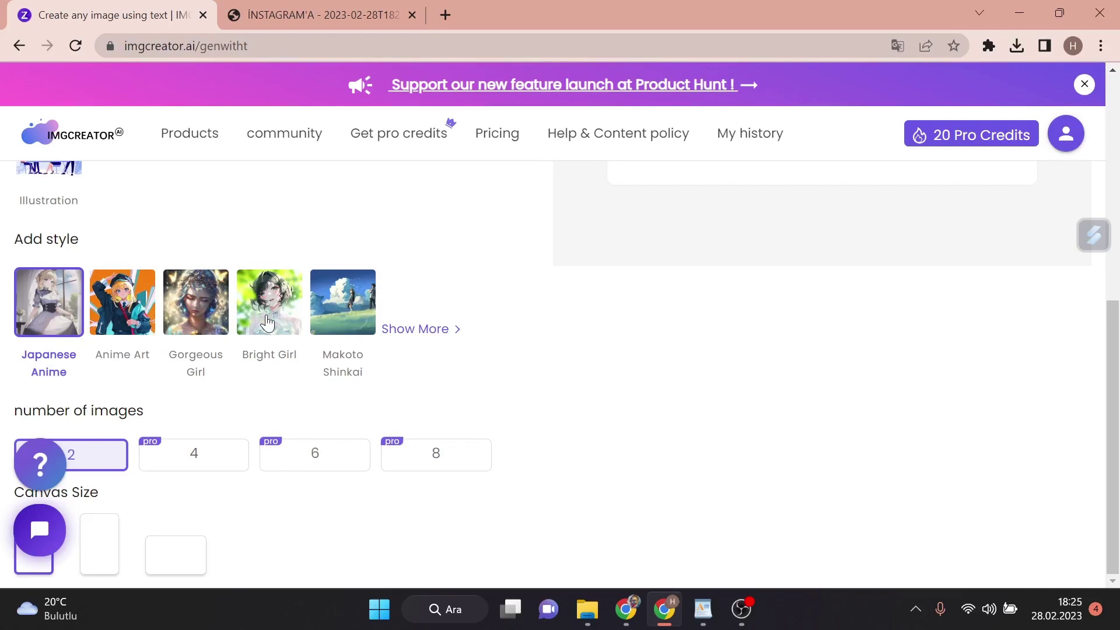
scroll(350, 432, up, 1)
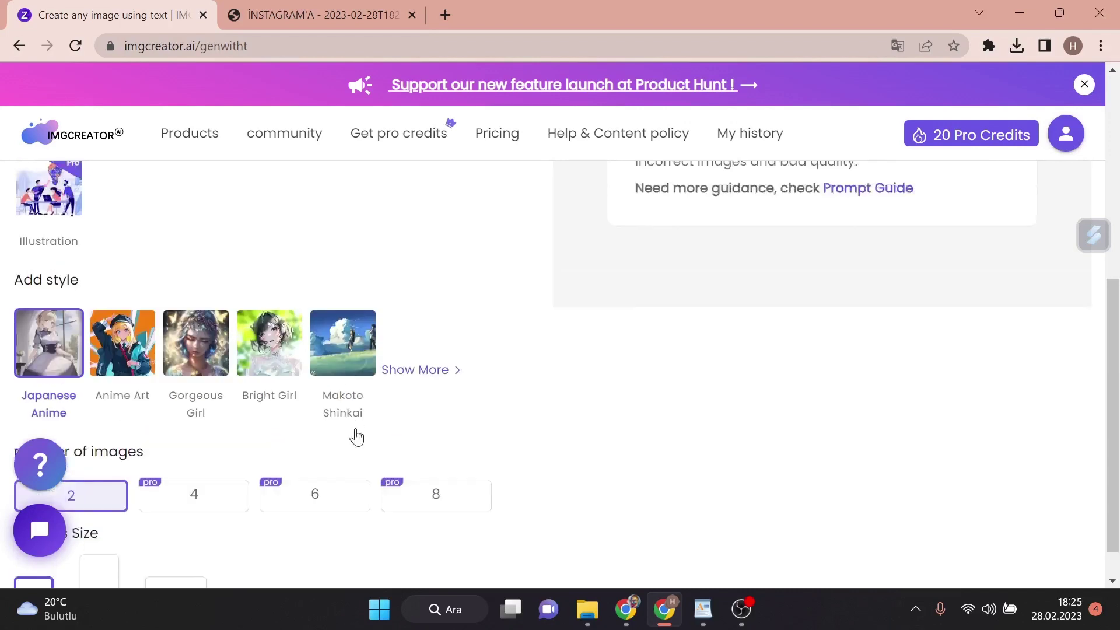
scroll(354, 435, up, 5)
click(158, 197)
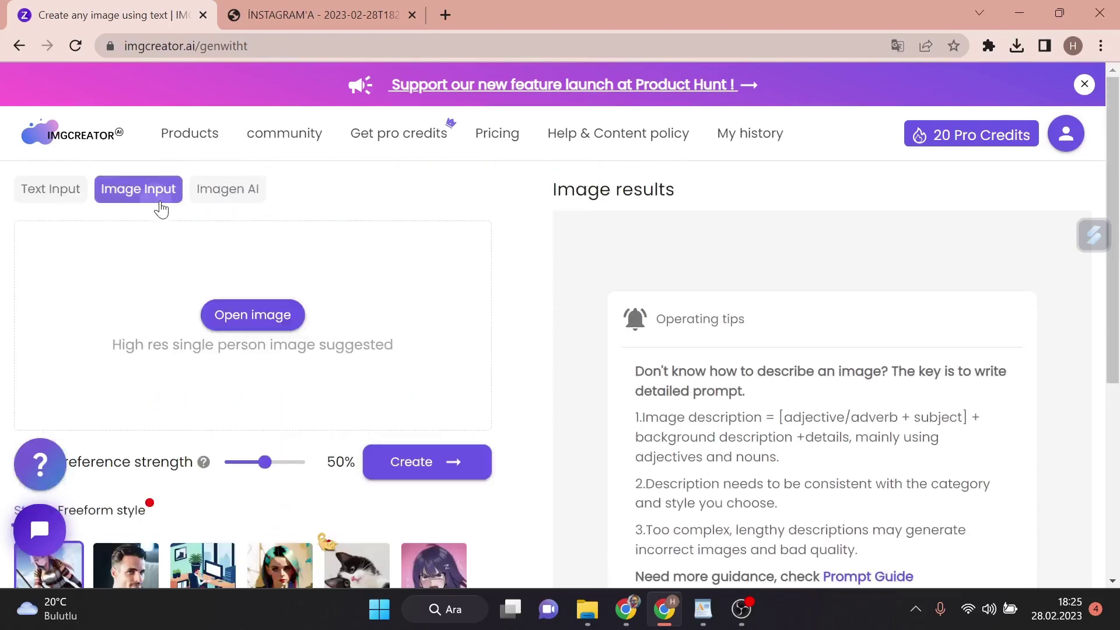
click(228, 188)
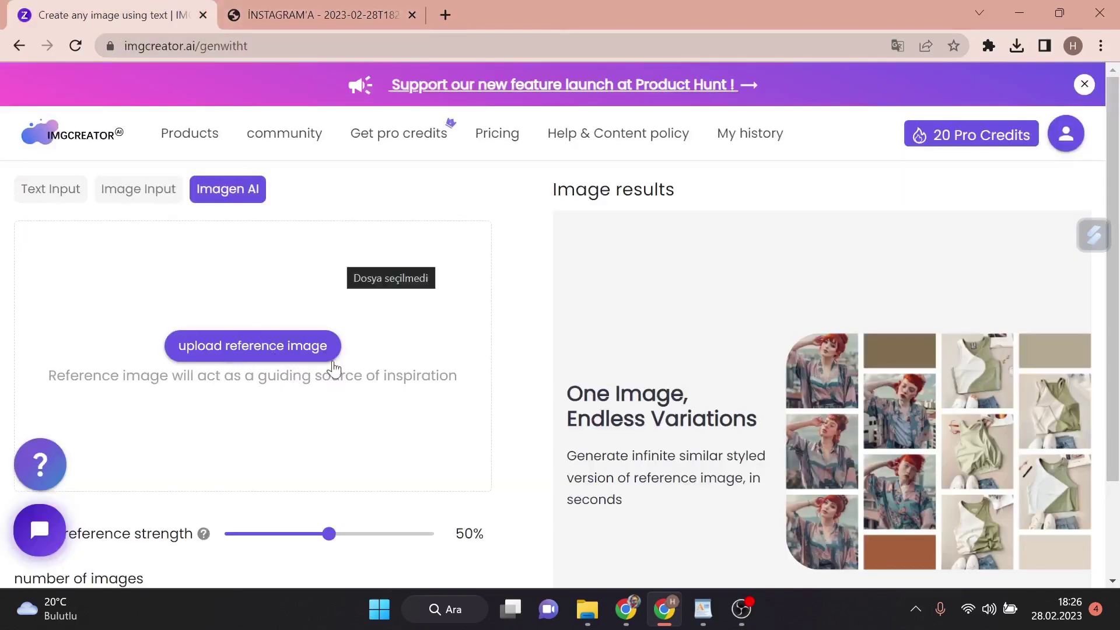
Step: Search Google for 'bebek' and show the image results
click(444, 16)
text(be)
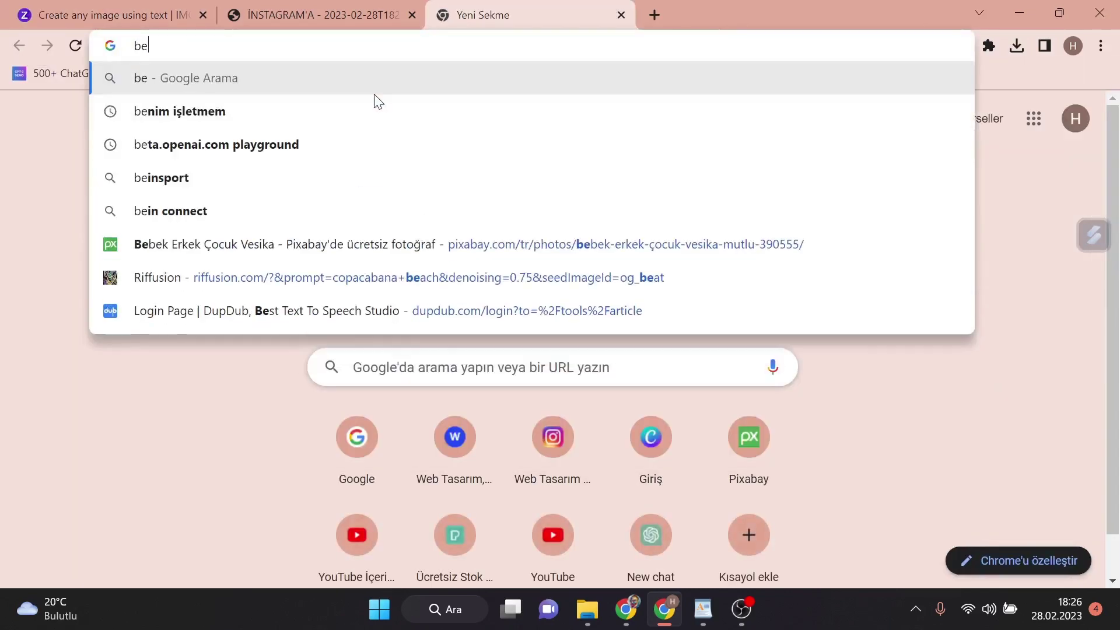
text(bek)
key(Return)
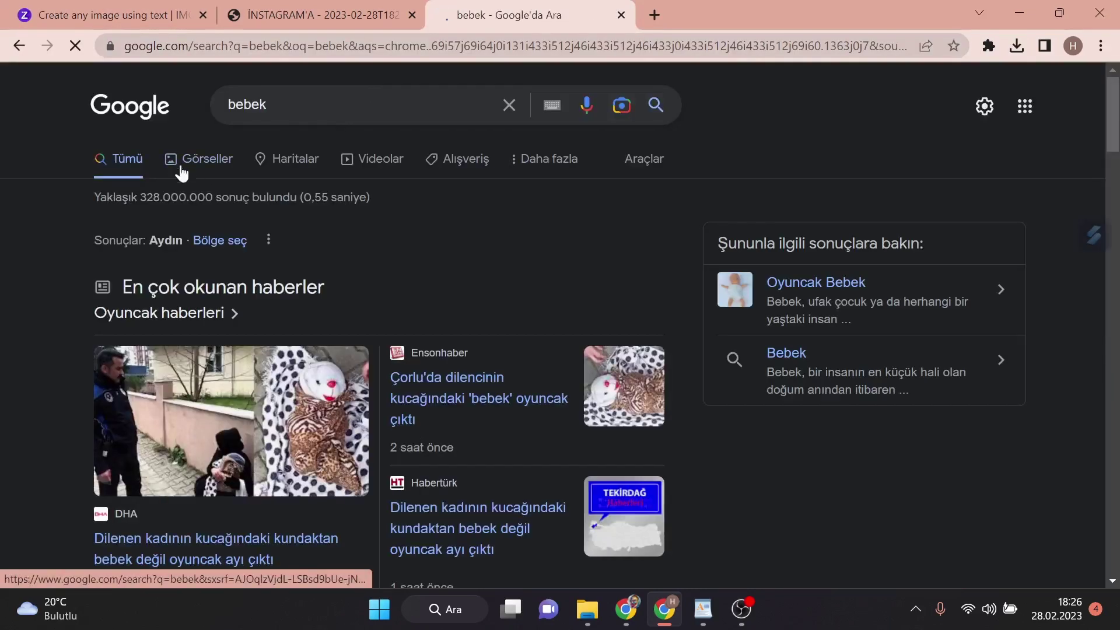
click(182, 169)
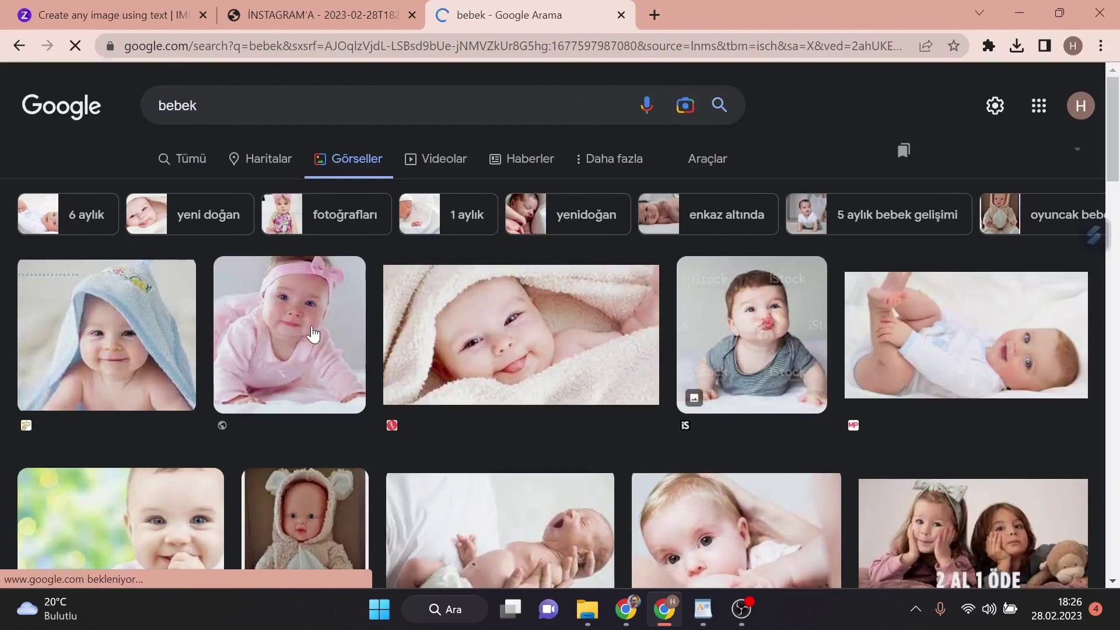
click(314, 335)
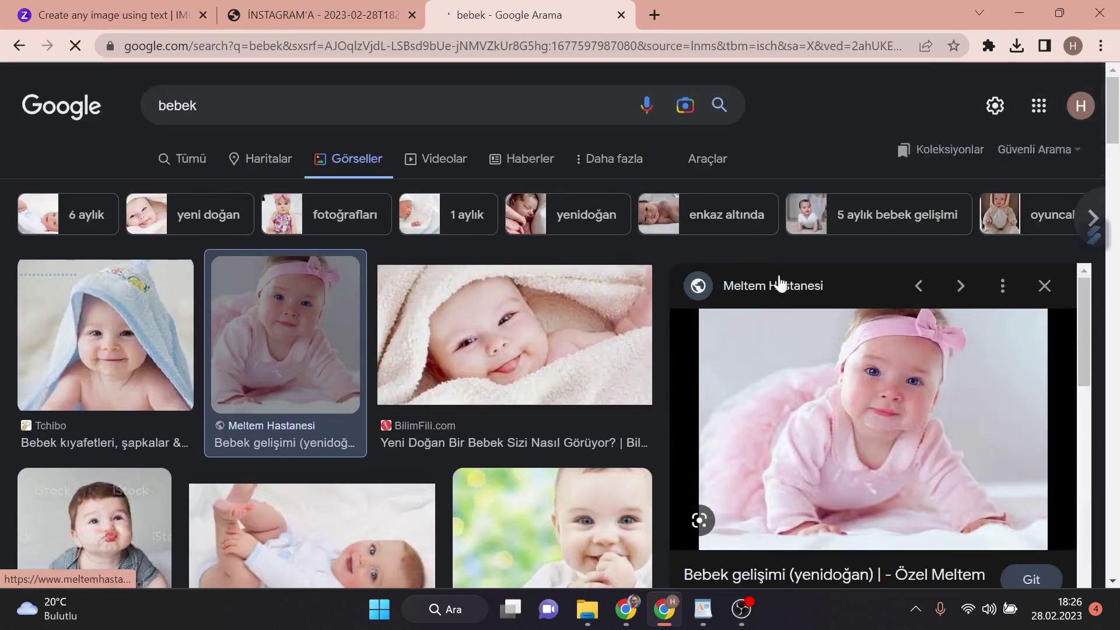
Step: Filter the bebek image results to Large size only
click(708, 159)
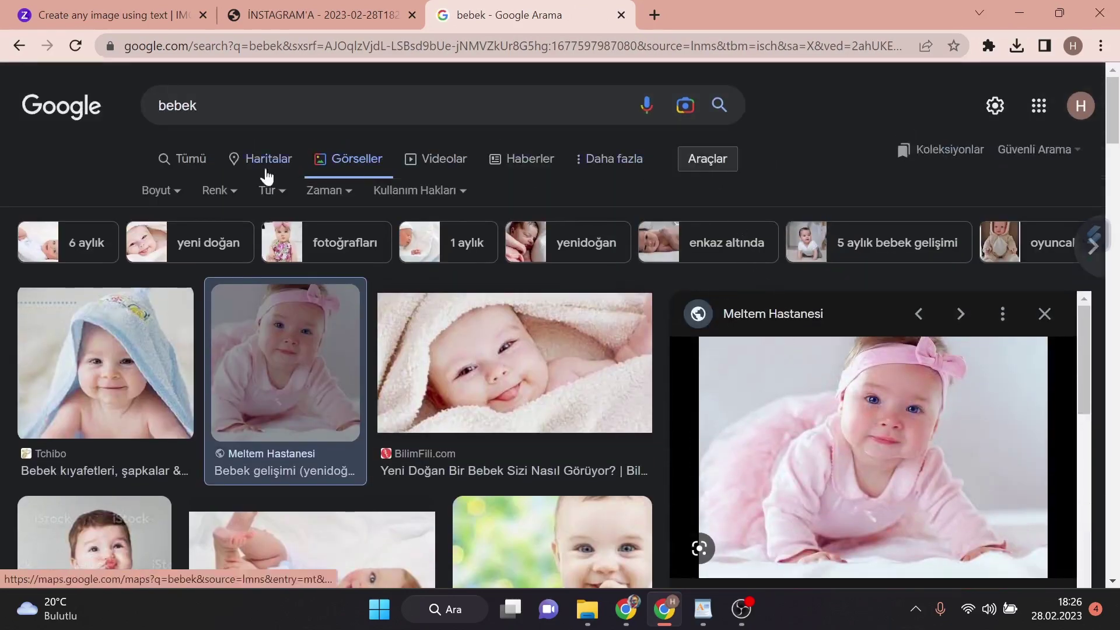
click(688, 166)
click(704, 159)
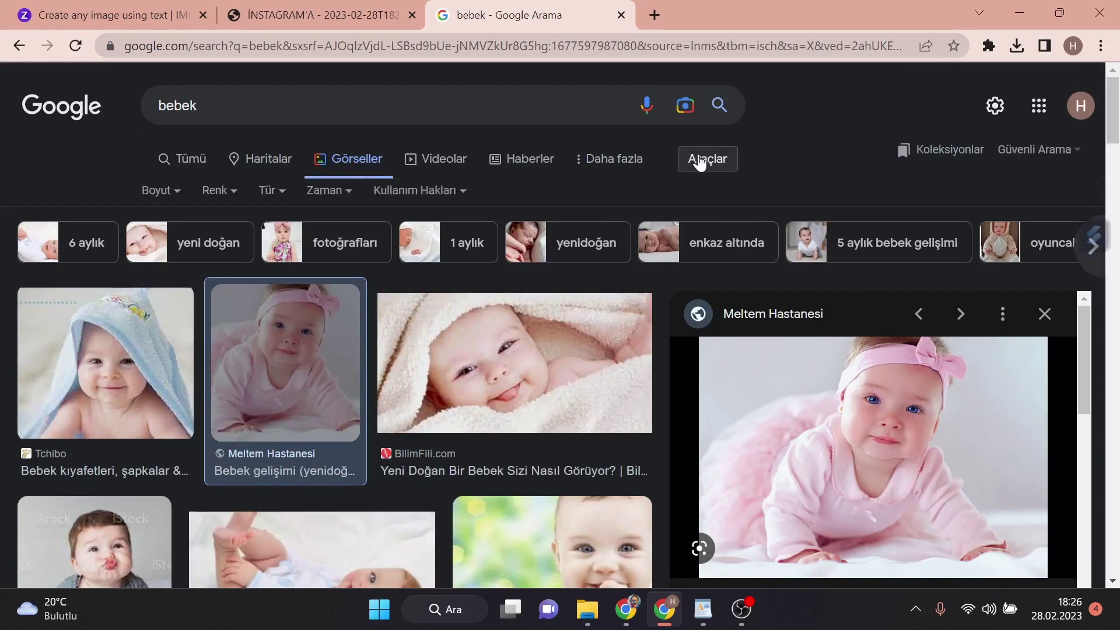
click(156, 187)
click(193, 250)
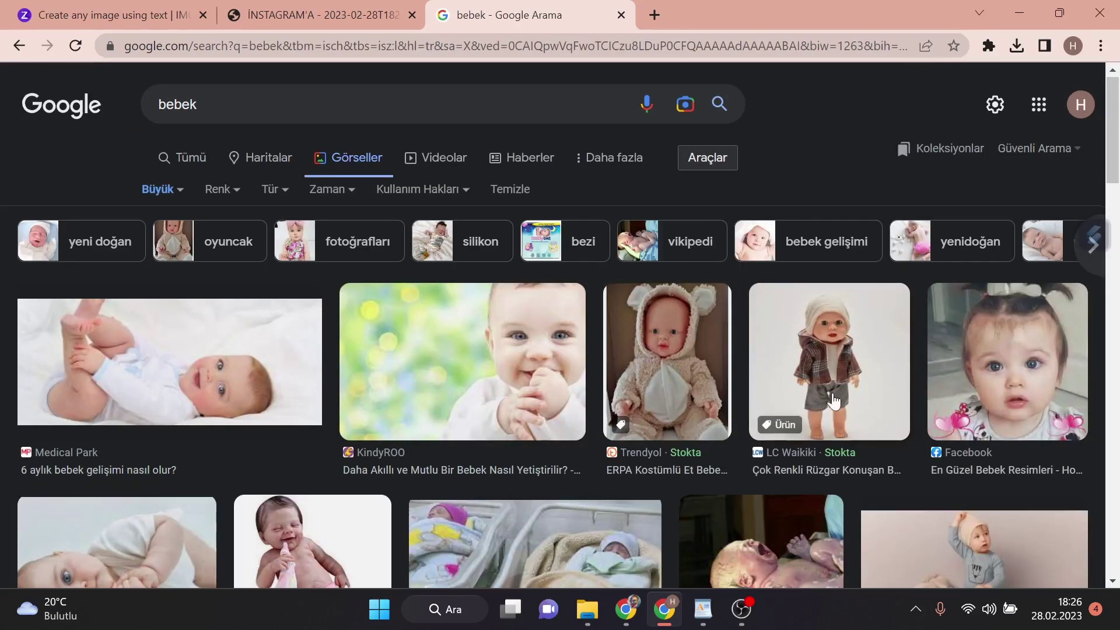
Step: Try saving the Medical Park baby photo, then dismiss the save prompt
scroll(210, 435, down, 3)
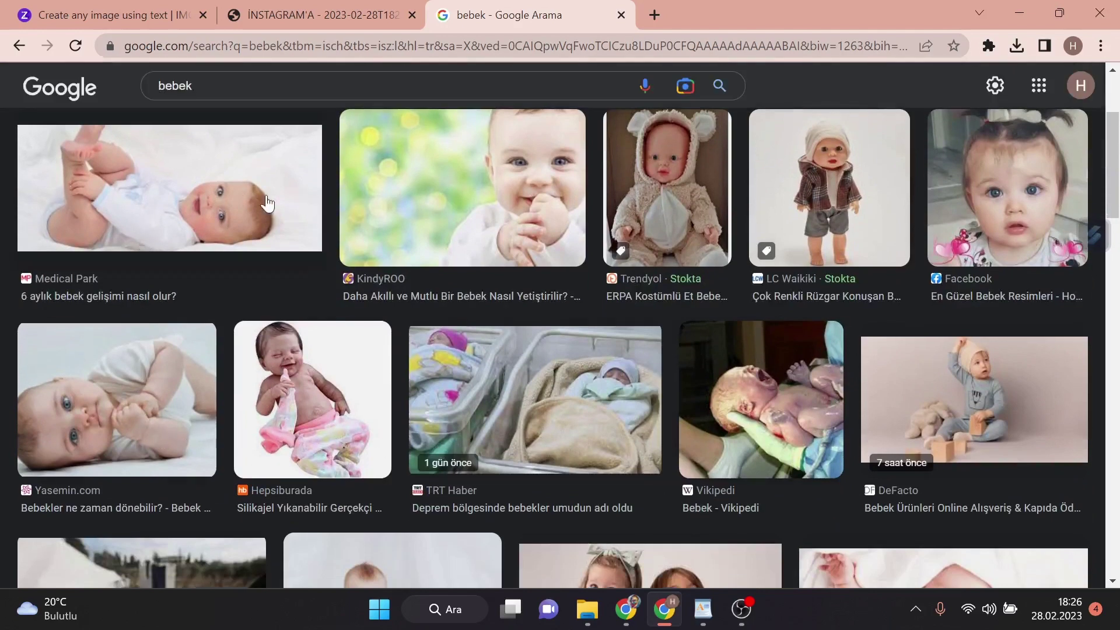
click(289, 206)
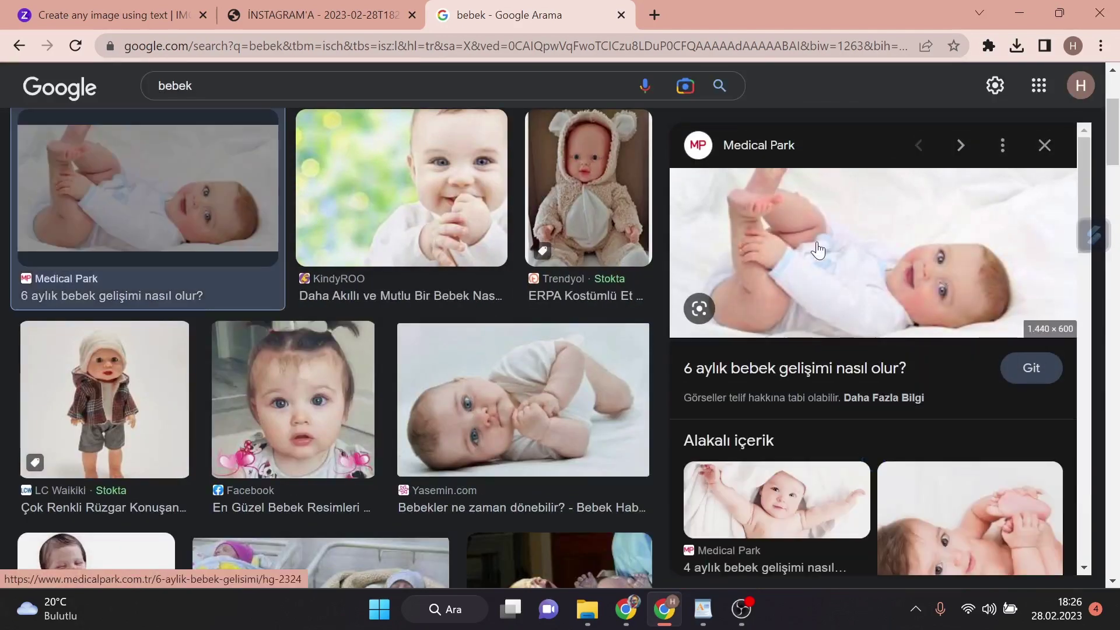
right_click(818, 243)
click(902, 425)
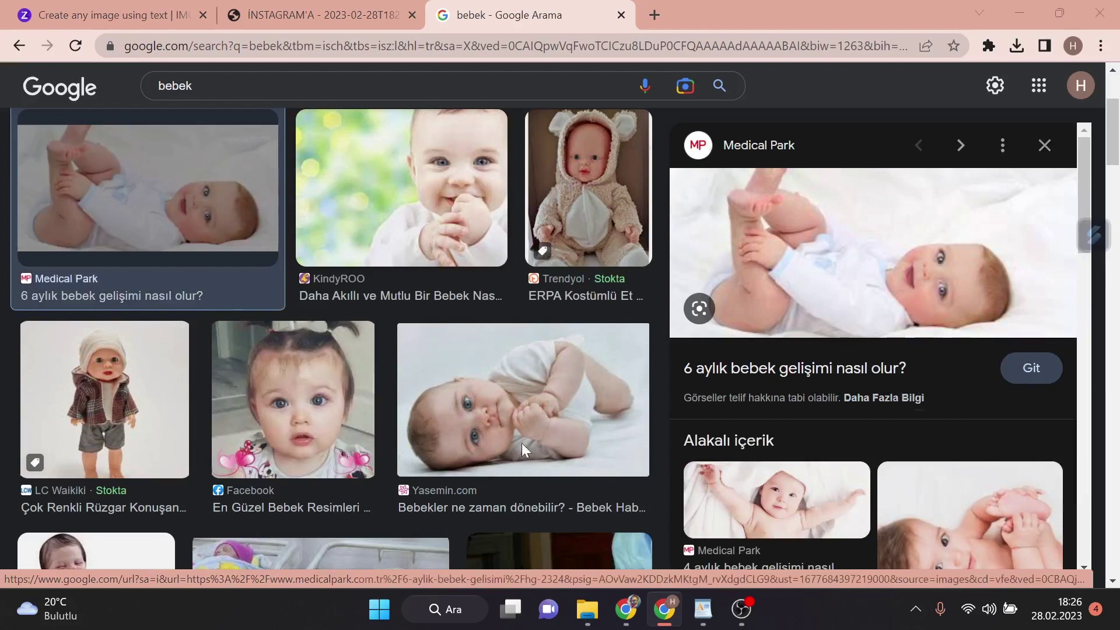
click(830, 514)
Step: Save the Medicana baby photo with stacking rings, then return to IMGCreator
scroll(816, 408, down, 5)
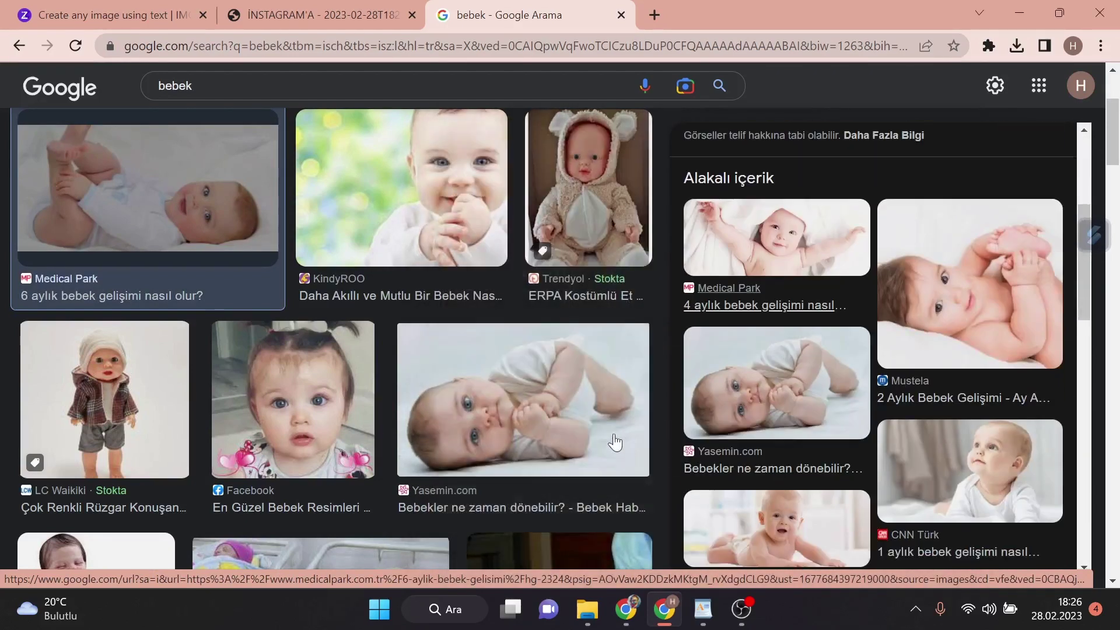
scroll(583, 443, down, 5)
scroll(482, 367, down, 3)
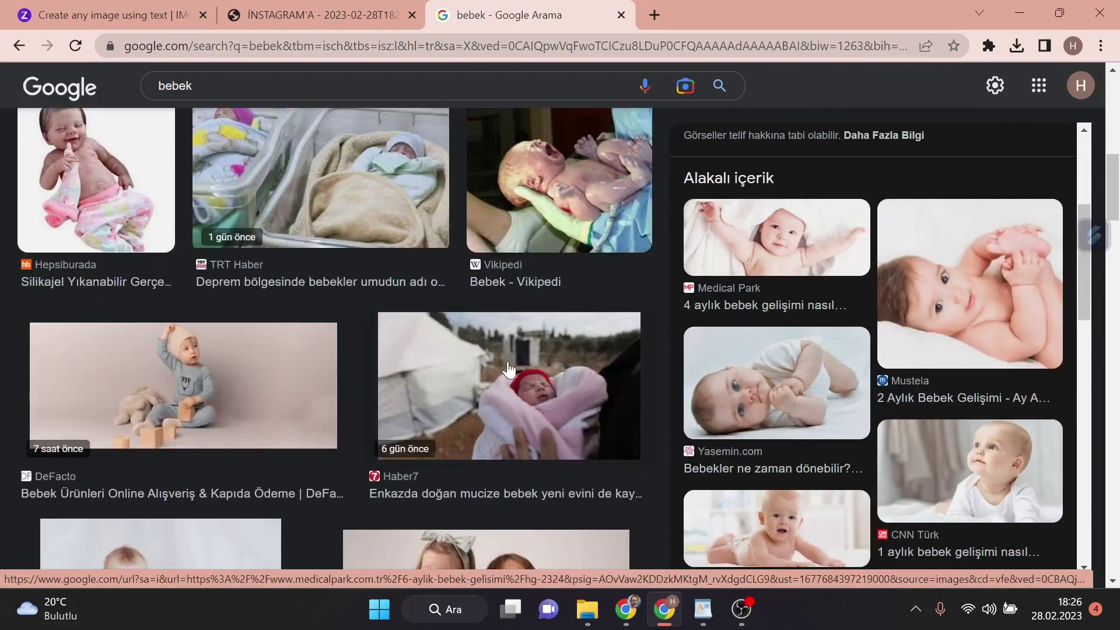
scroll(319, 325, down, 3)
click(203, 410)
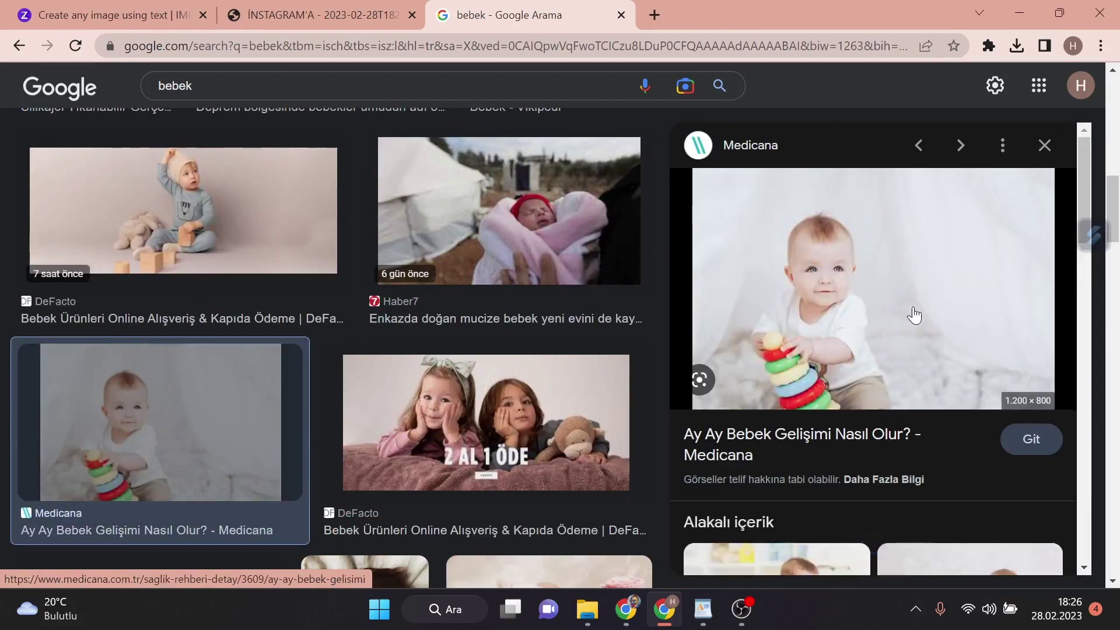
right_click(875, 315)
click(935, 264)
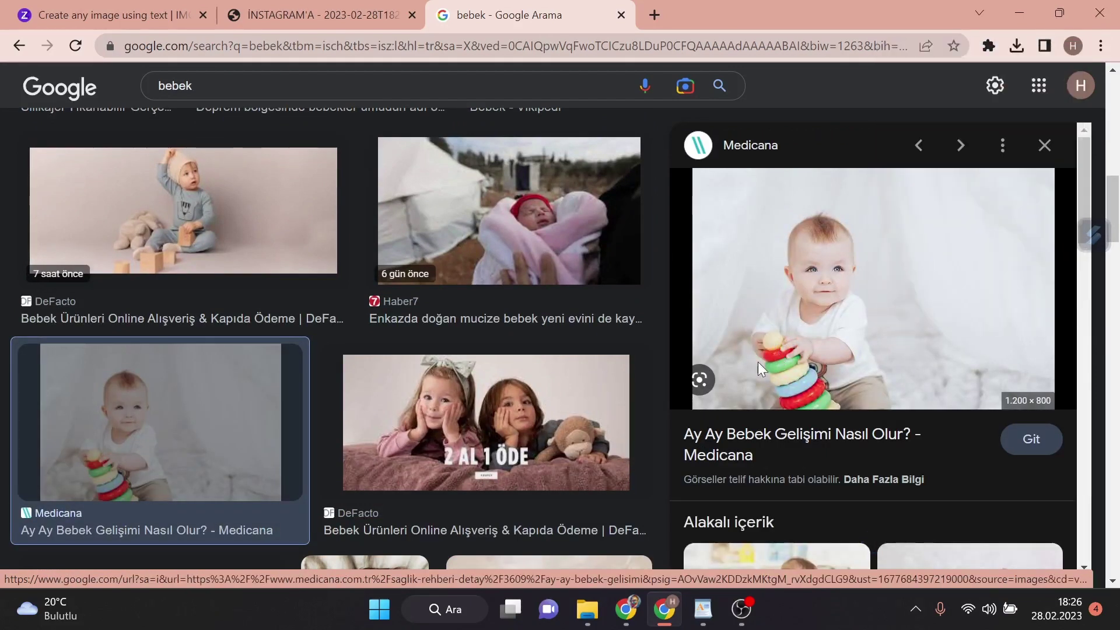
click(820, 512)
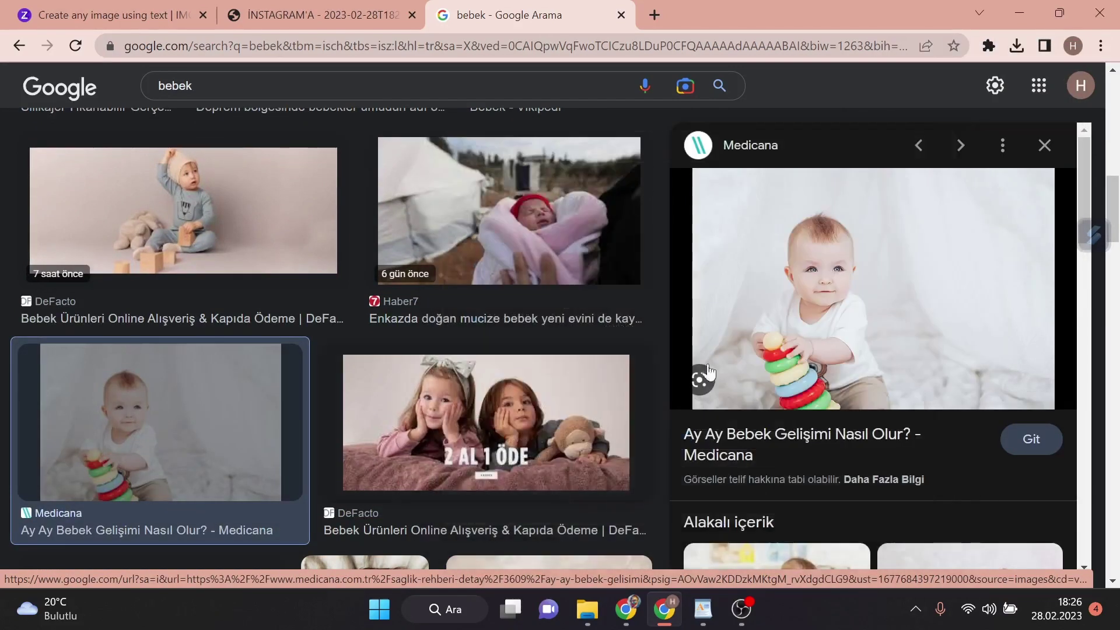
click(175, 13)
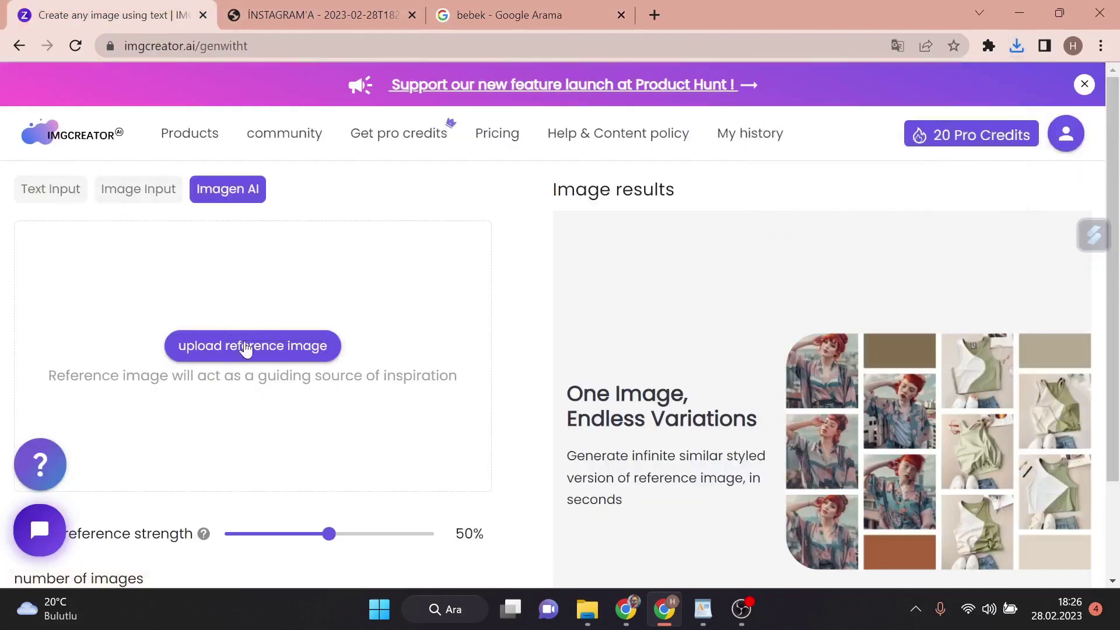
Step: Upload the downloaded baby photo as the Imagen AI reference image
click(238, 373)
click(616, 286)
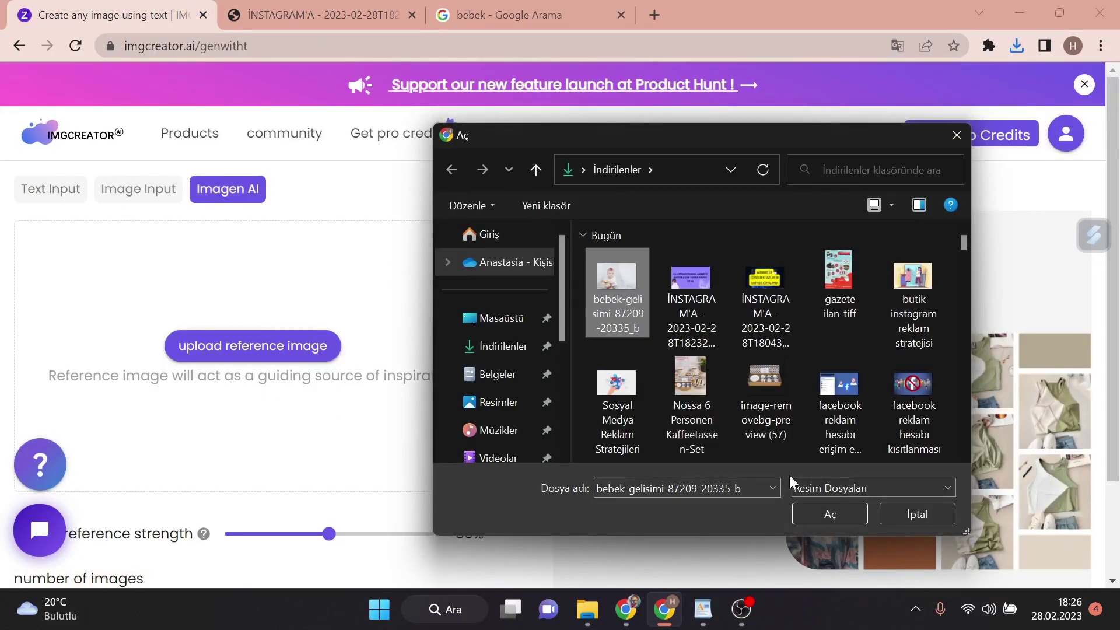
scroll(315, 444, down, 2)
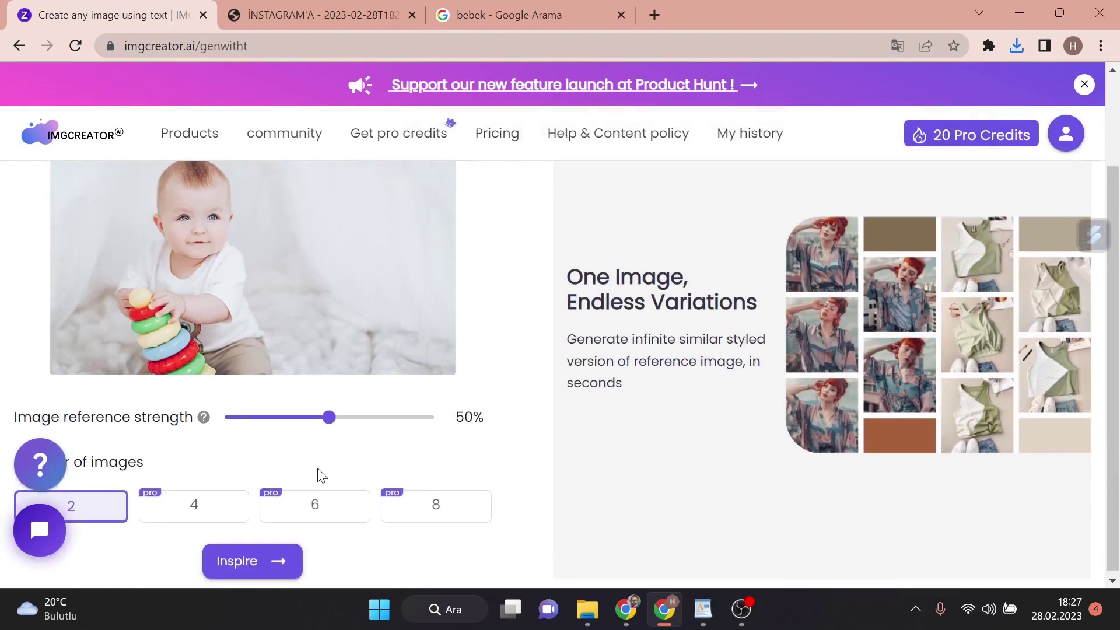
Step: Generate two baby variations from the reference at 50% strength
click(245, 569)
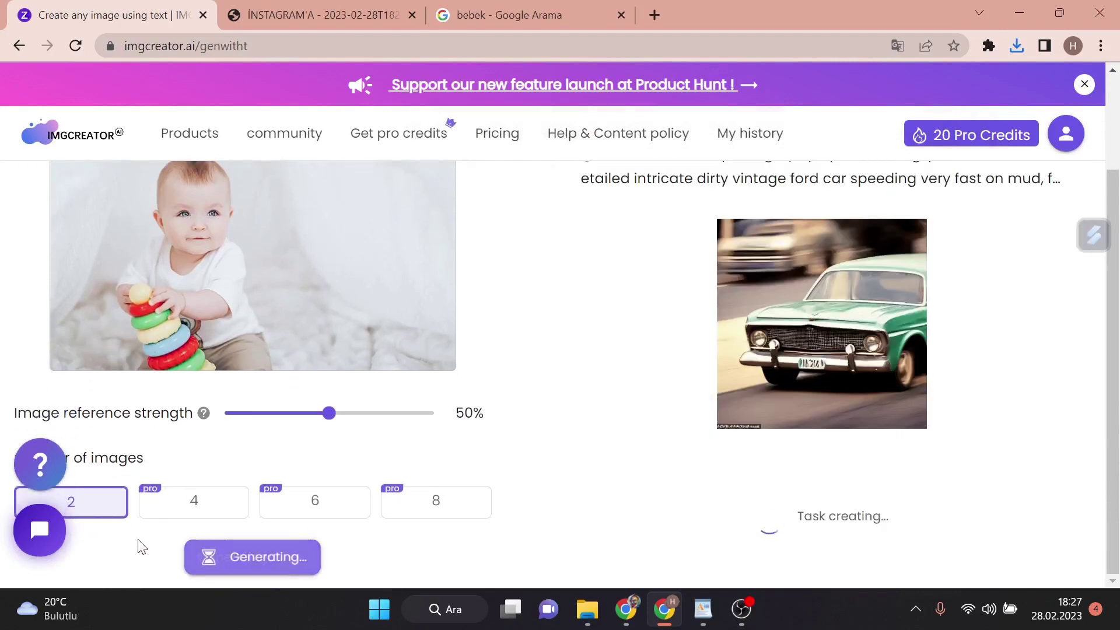
scroll(362, 426, up, 2)
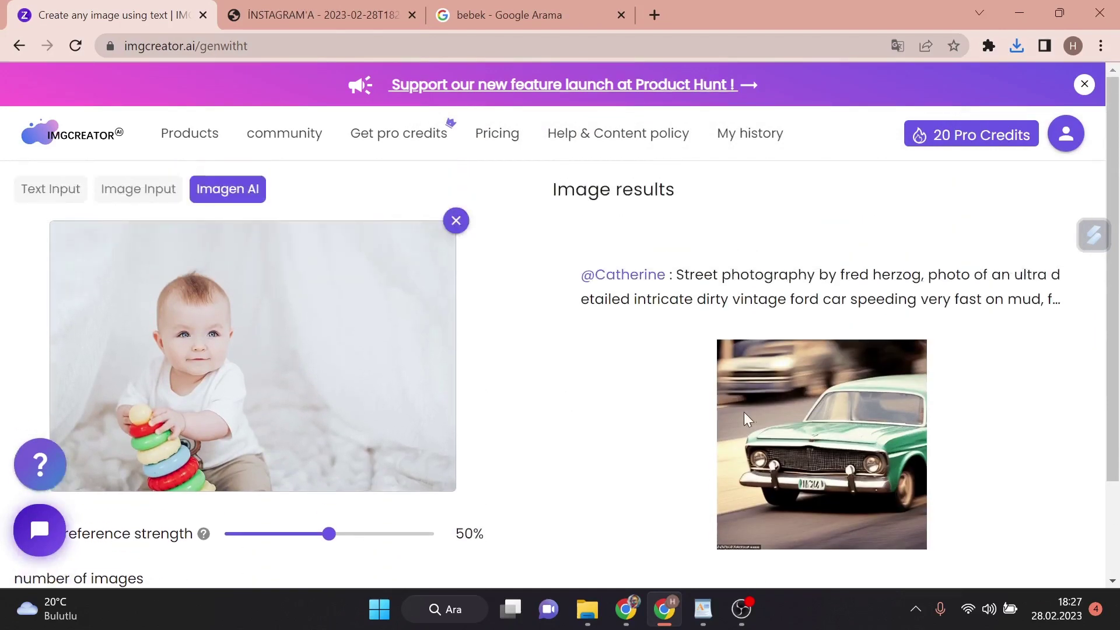
scroll(735, 408, down, 3)
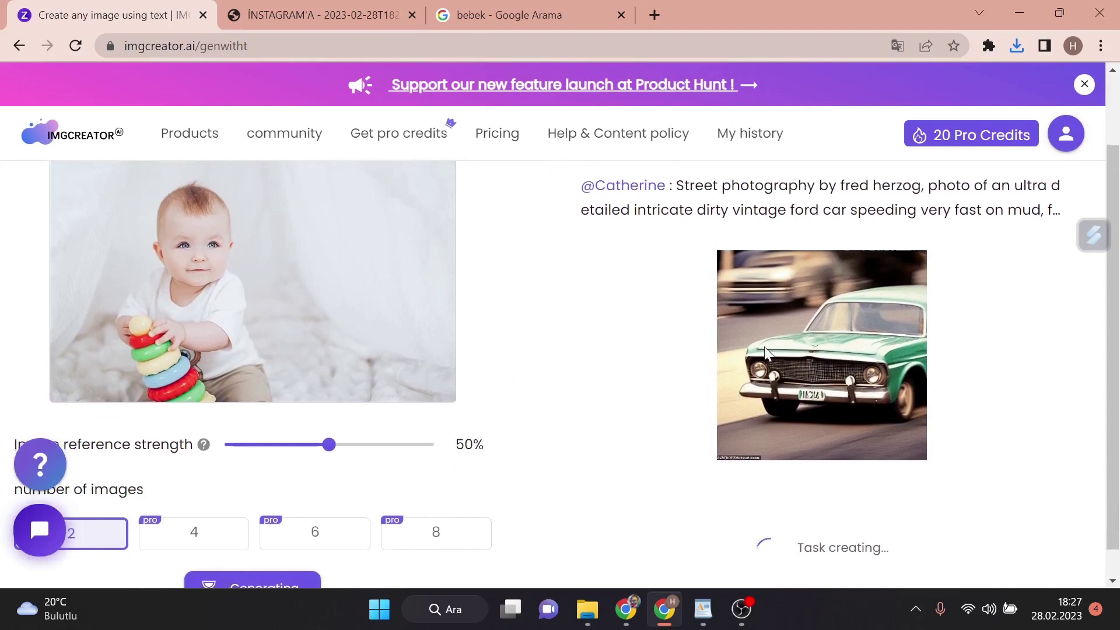
scroll(772, 388, up, 2)
scroll(700, 397, up, 1)
scroll(641, 403, down, 2)
scroll(641, 409, up, 2)
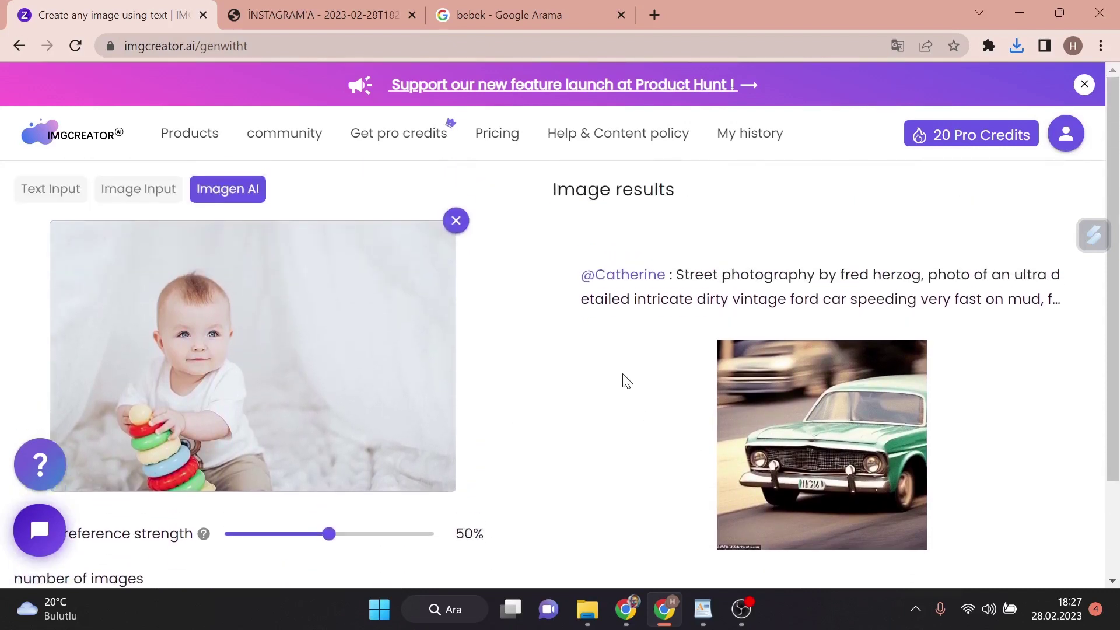
scroll(622, 419, down, 2)
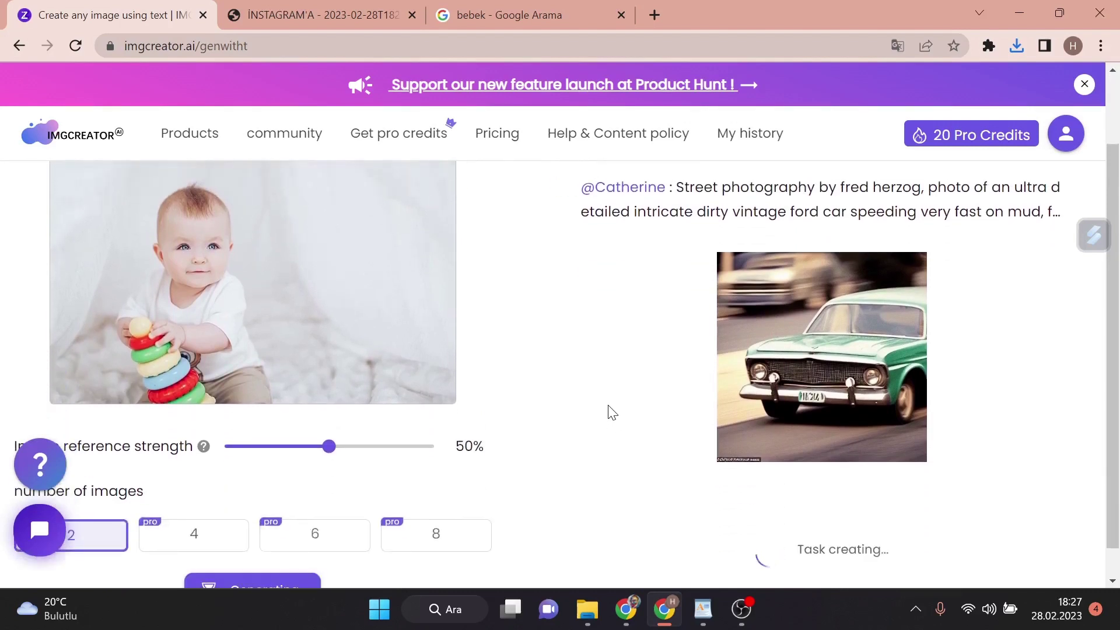
scroll(610, 432, down, 1)
scroll(608, 443, up, 2)
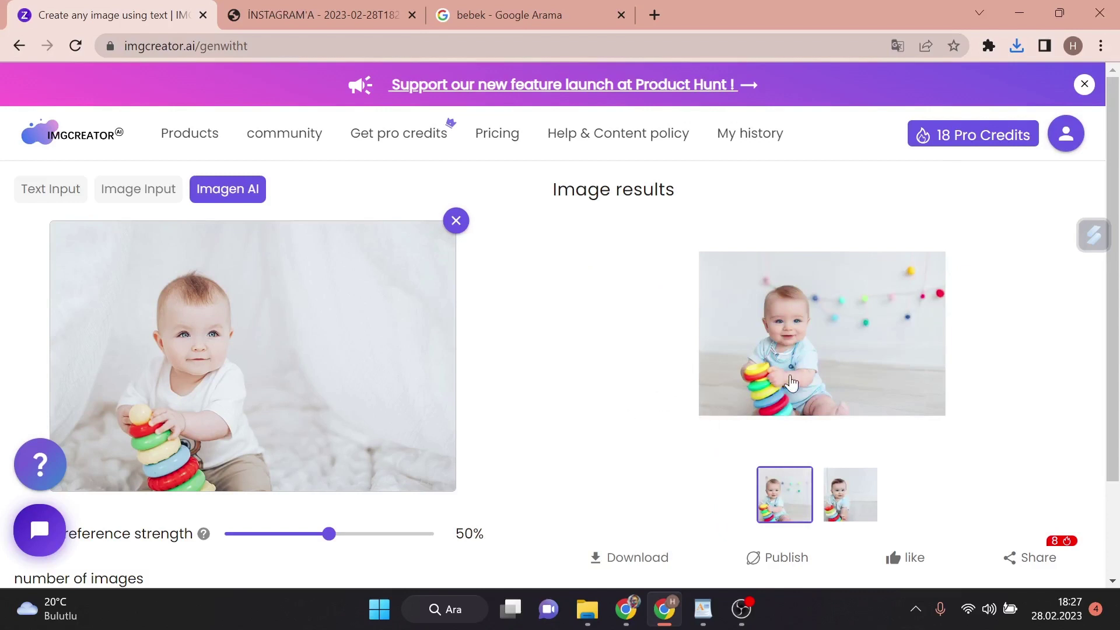
Step: Enlarge and close the first generated baby image, then the second
scroll(787, 413, down, 2)
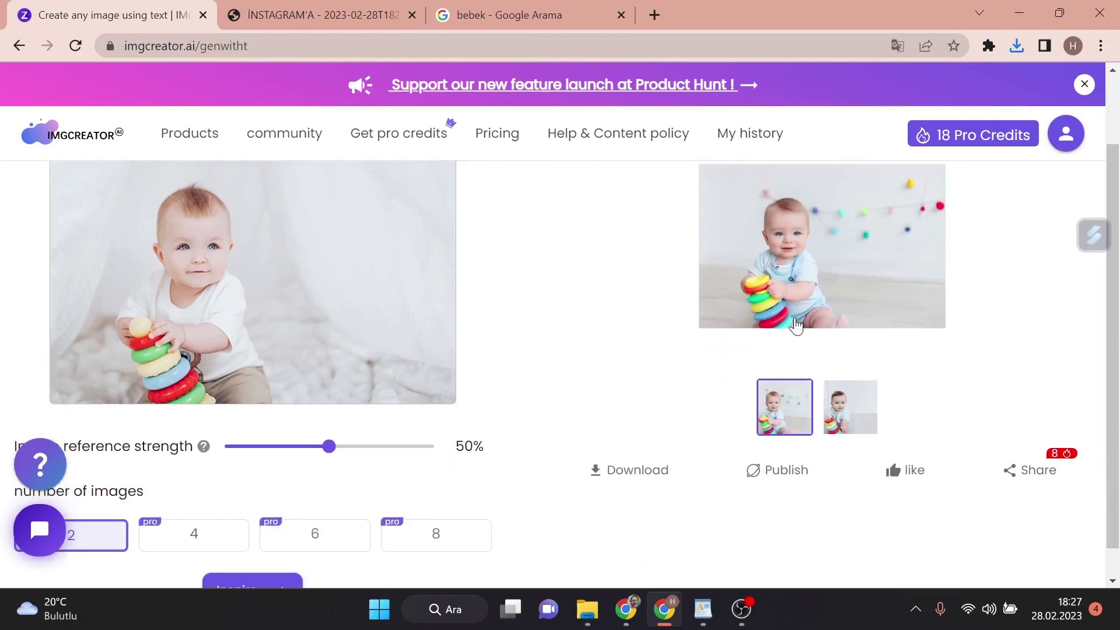
click(793, 315)
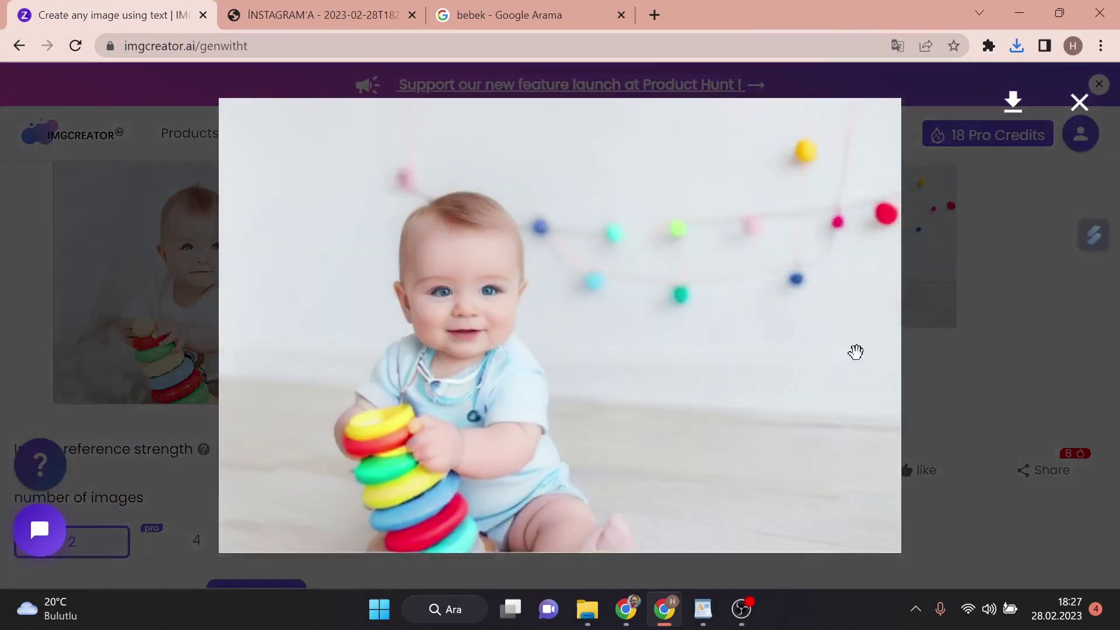
click(957, 357)
click(861, 407)
click(827, 274)
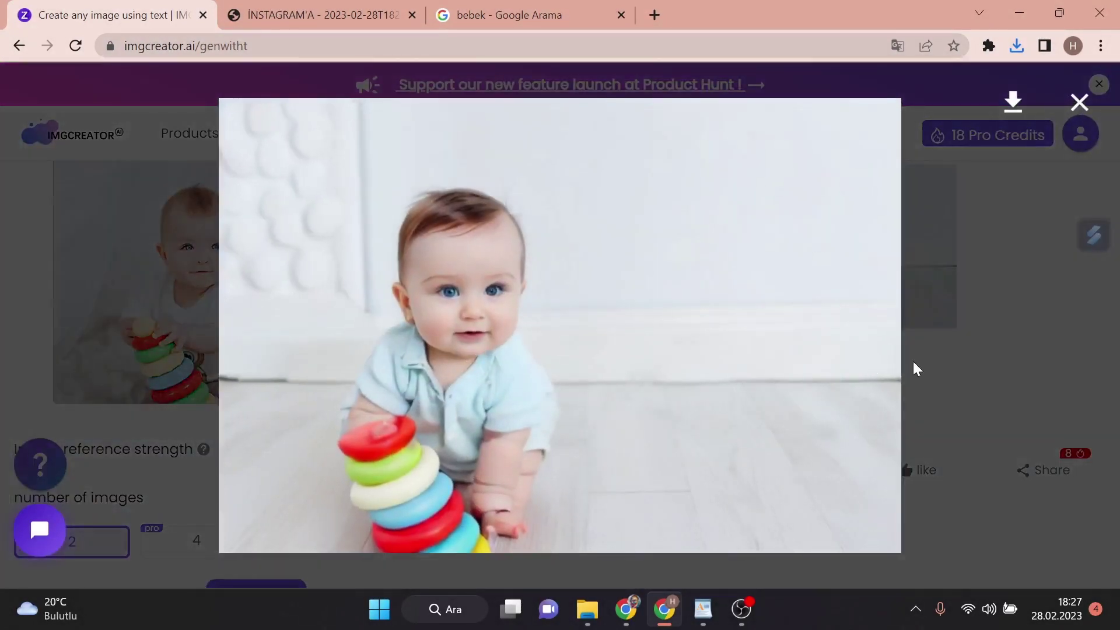
click(933, 396)
Step: Enlarge the second baby image once more and close it
scroll(813, 350, up, 1)
scroll(783, 395, down, 2)
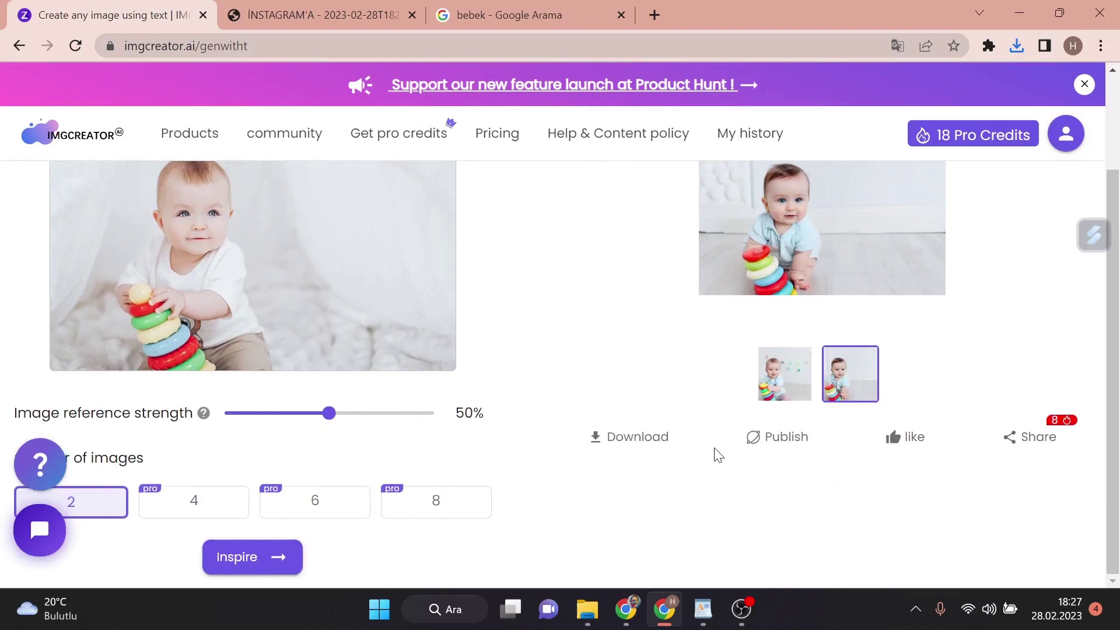
scroll(718, 455, up, 2)
click(726, 367)
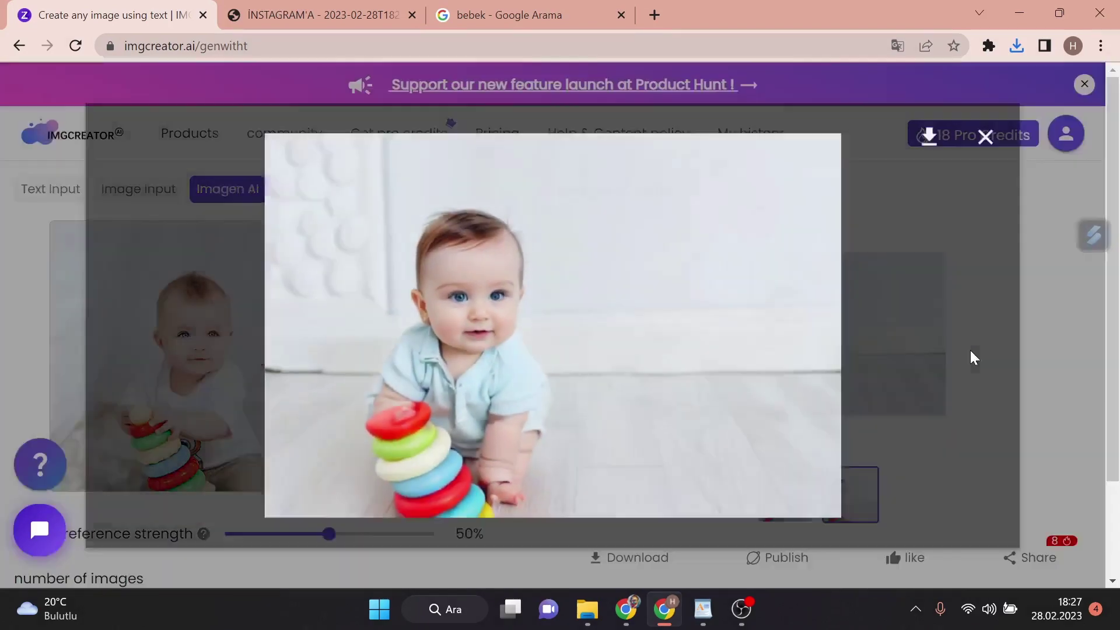
click(971, 351)
scroll(666, 380, down, 2)
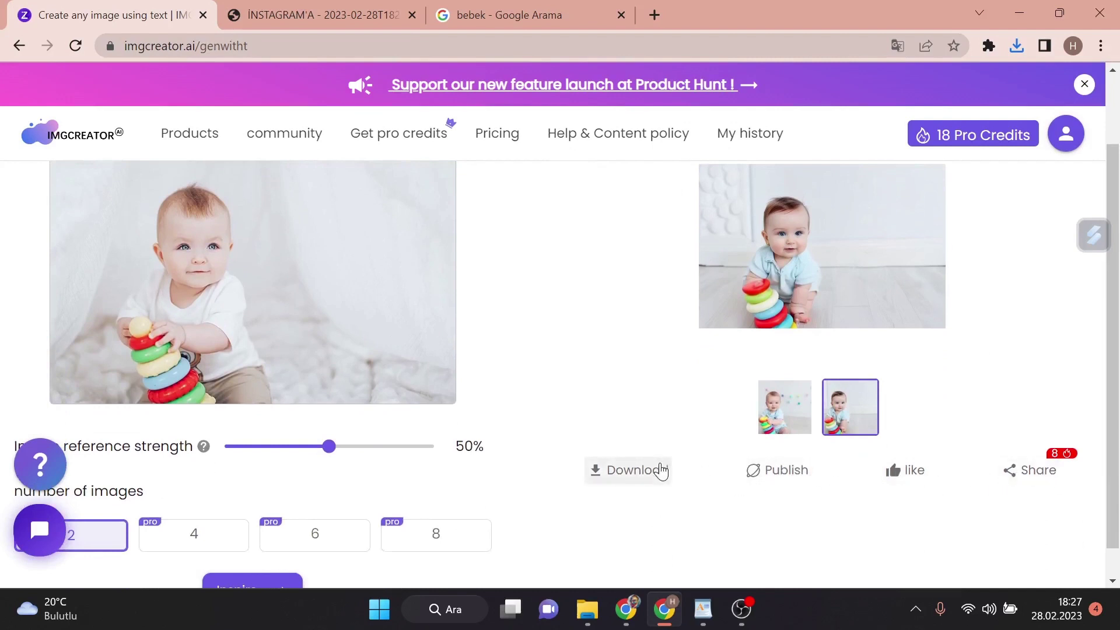
scroll(656, 460, down, 1)
scroll(700, 443, up, 2)
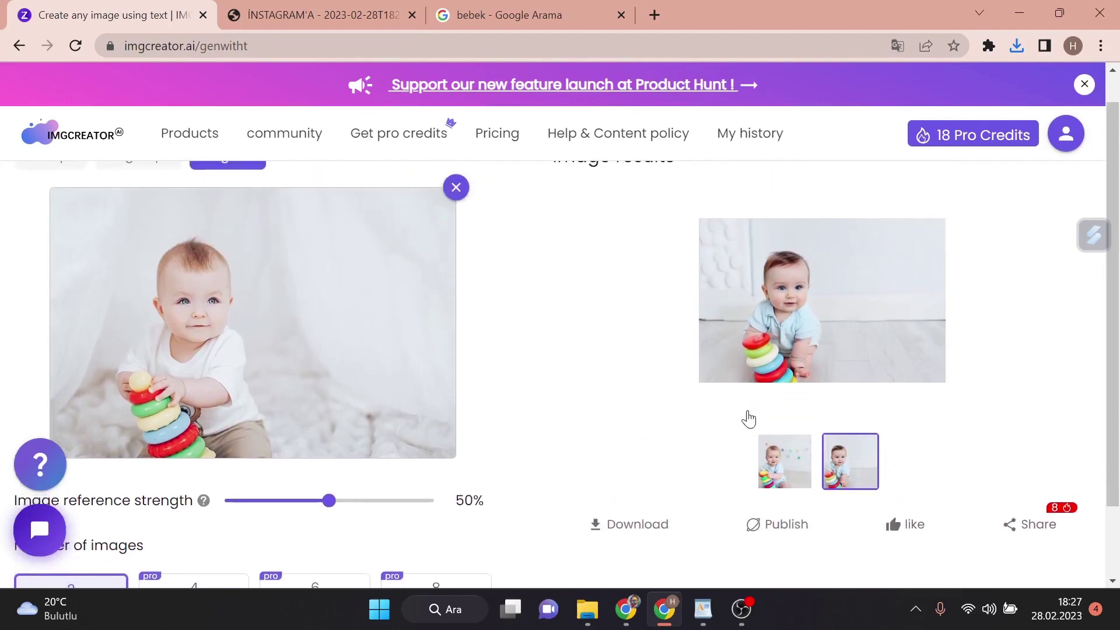
Step: Switch to Image Input mode, opening and cancelling the file picker once
click(769, 445)
scroll(724, 435, up, 1)
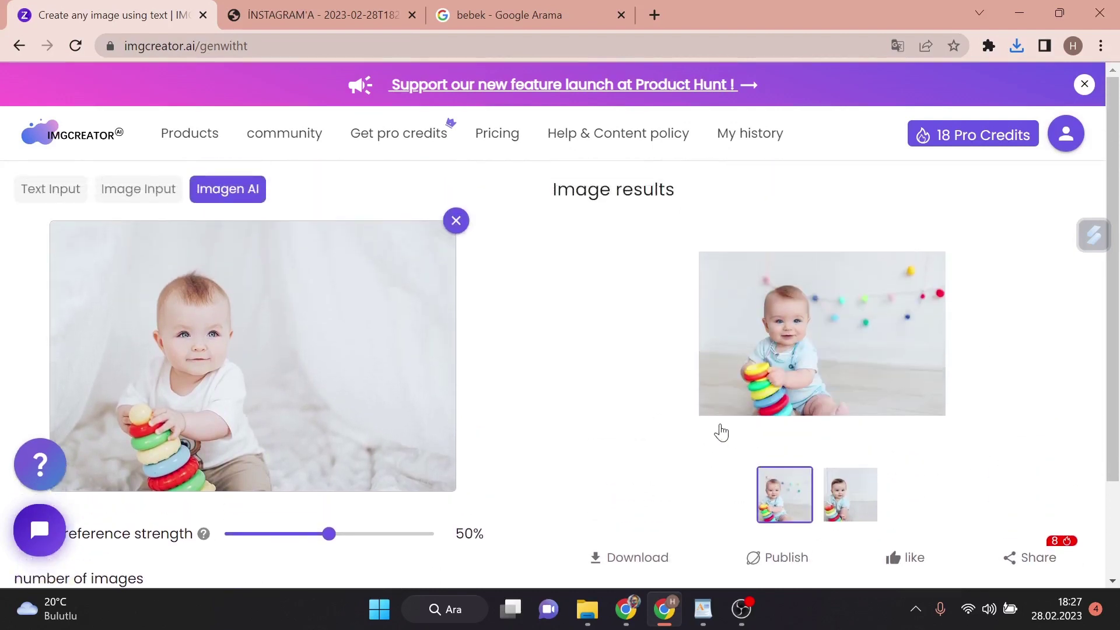
click(140, 196)
click(457, 364)
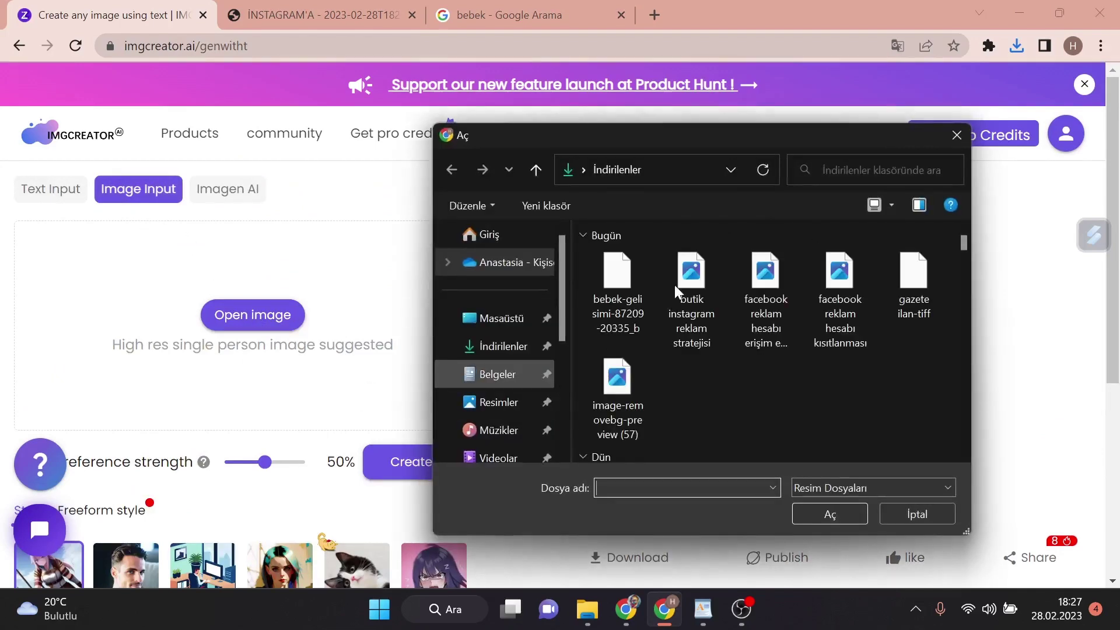
click(954, 135)
Step: Choose the Illustration style and attempt to create
scroll(333, 373, down, 3)
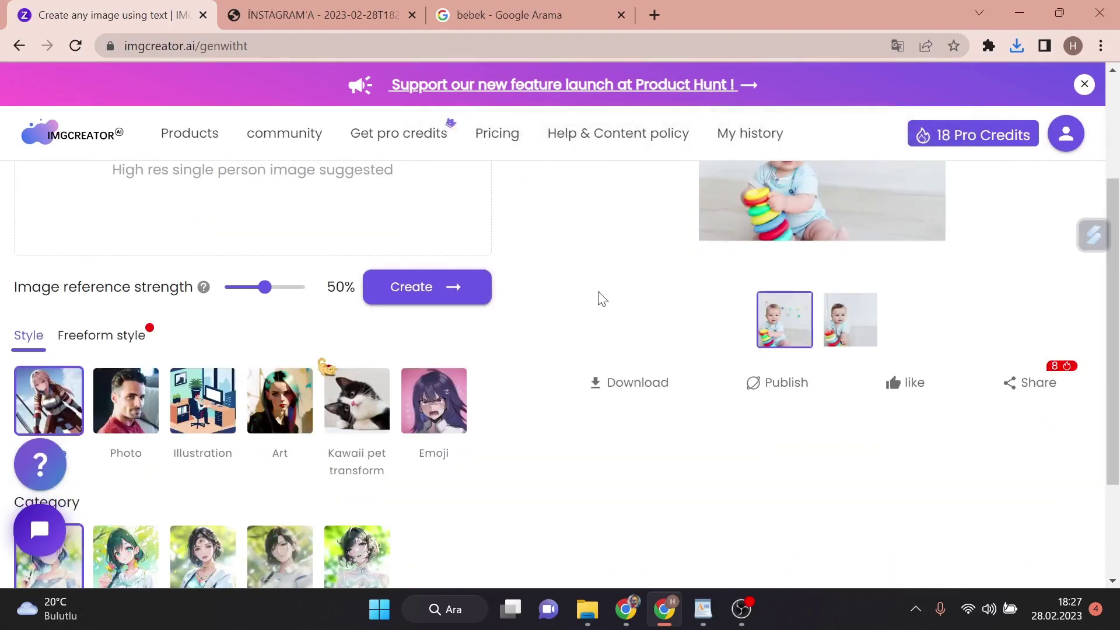
scroll(603, 299, up, 3)
scroll(387, 362, down, 3)
click(202, 402)
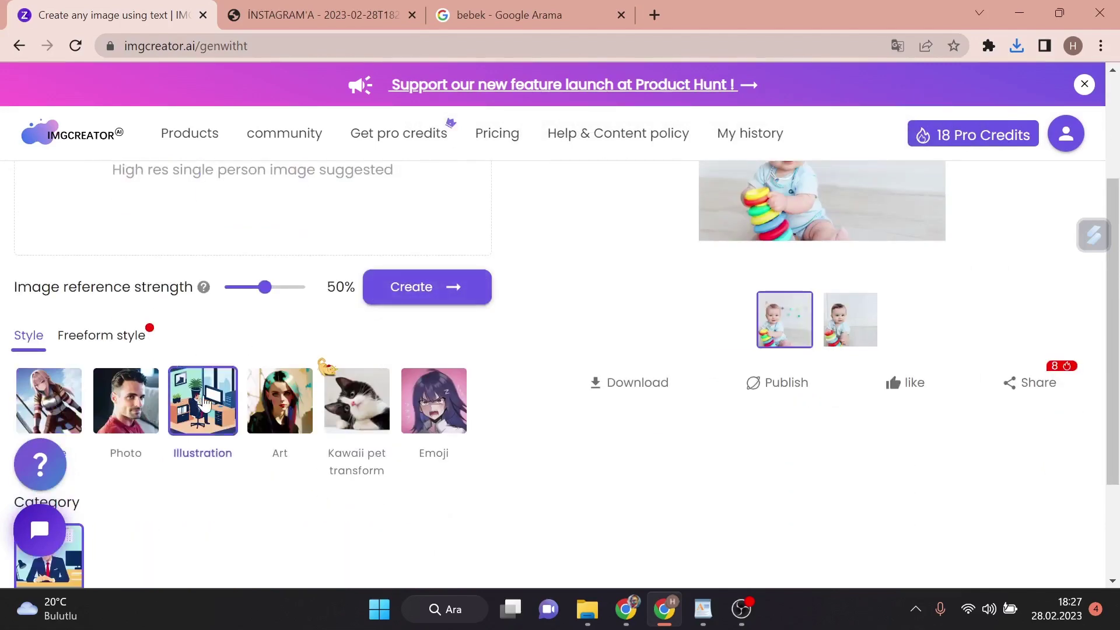
click(379, 287)
Step: Upload the bebek-gelisimi baby photo and start creating the illustrations
scroll(379, 298, up, 3)
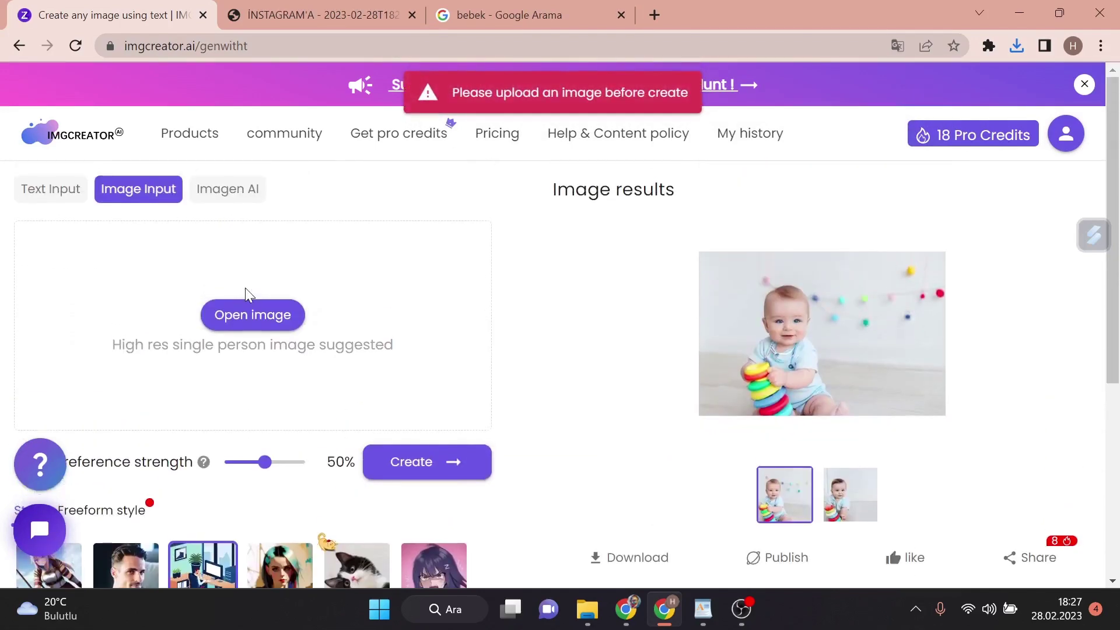
click(402, 224)
click(612, 280)
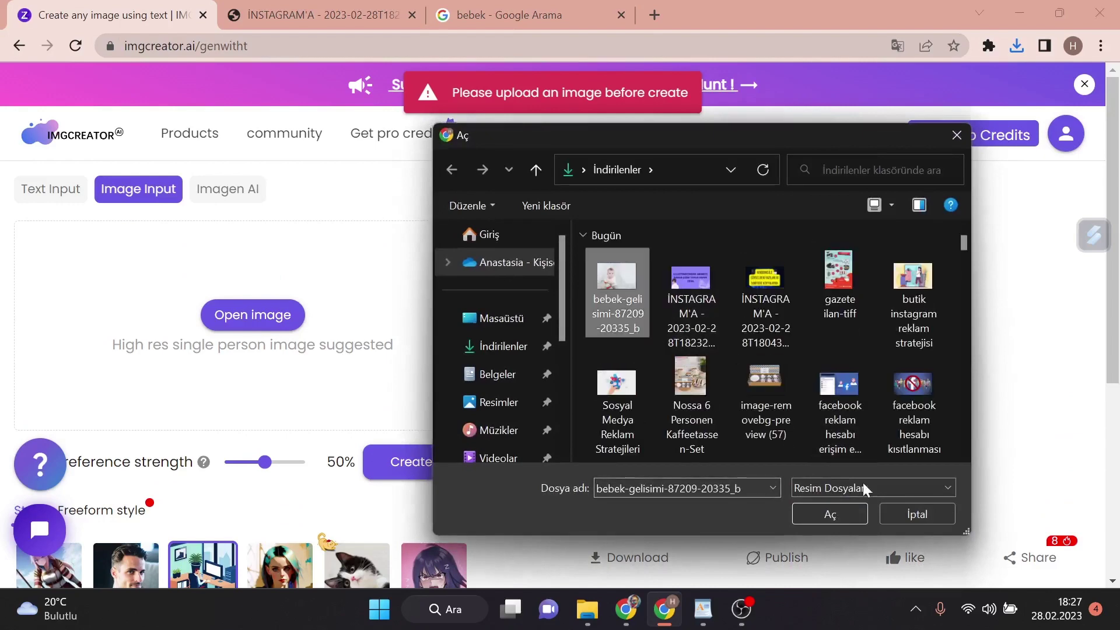
scroll(412, 414, down, 3)
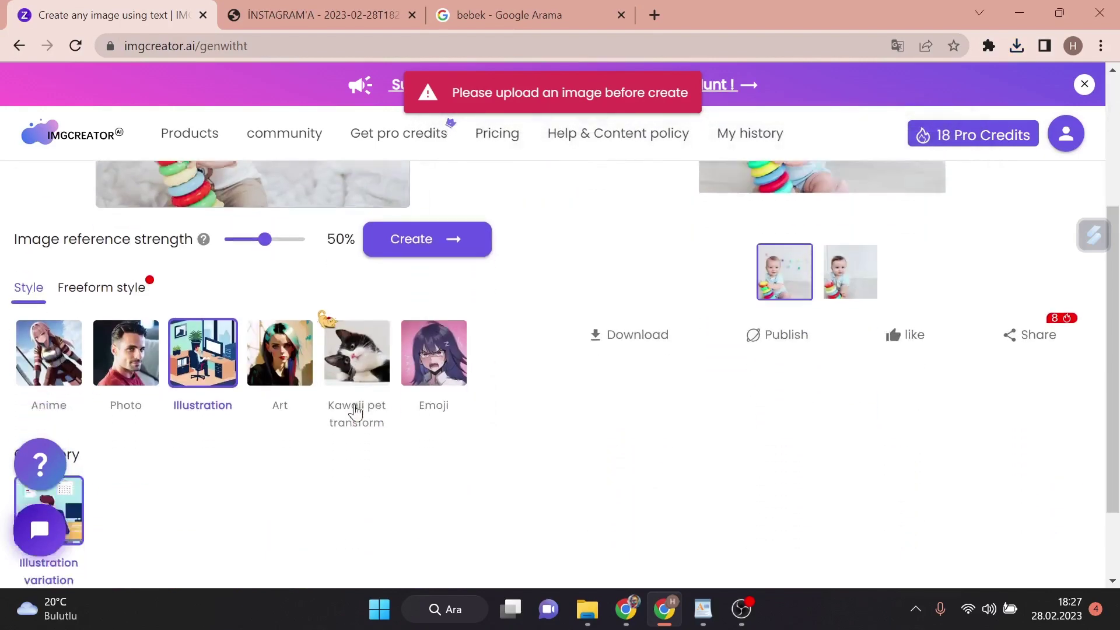
scroll(355, 408, down, 2)
scroll(266, 392, up, 5)
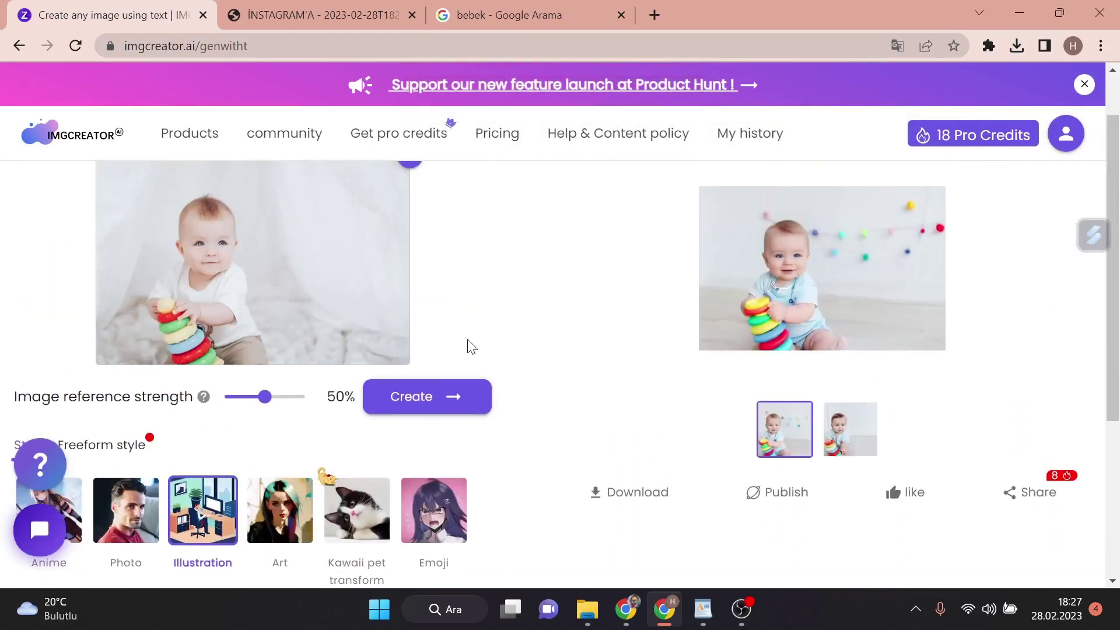
click(449, 400)
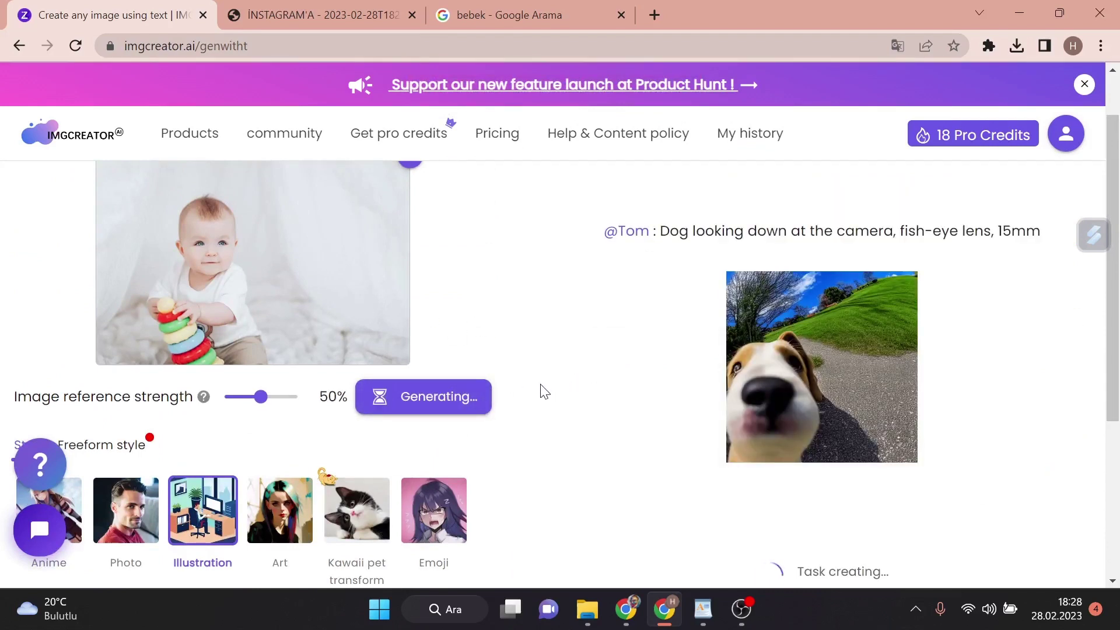
Step: Wait for the two Illustration-style baby images to appear, leaving 16 credits
scroll(584, 415, up, 1)
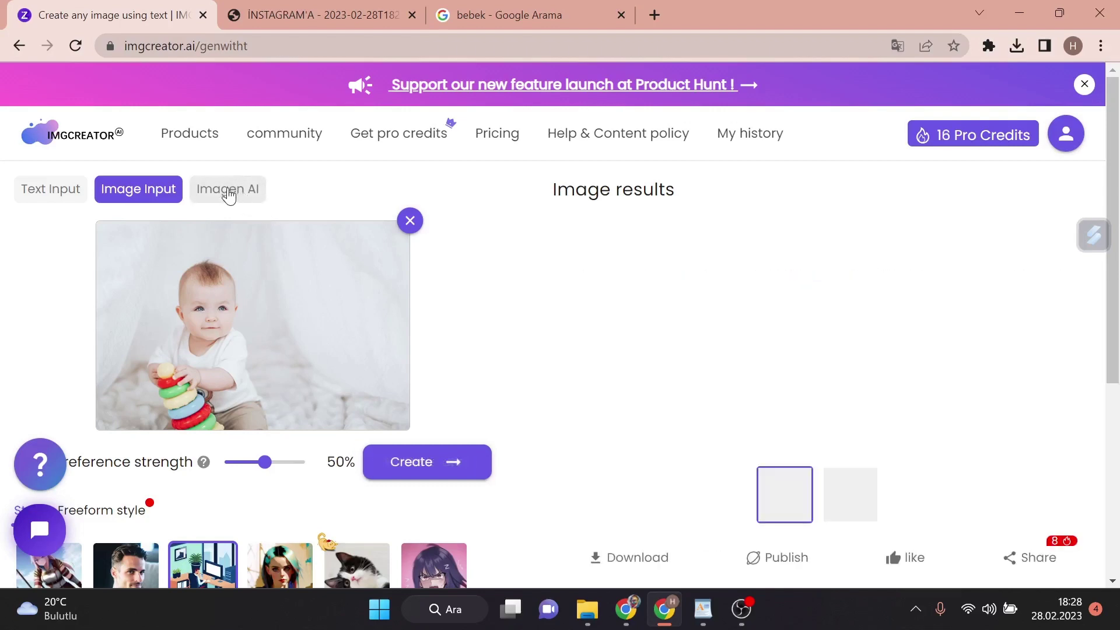
scroll(210, 432, down, 3)
scroll(238, 429, up, 3)
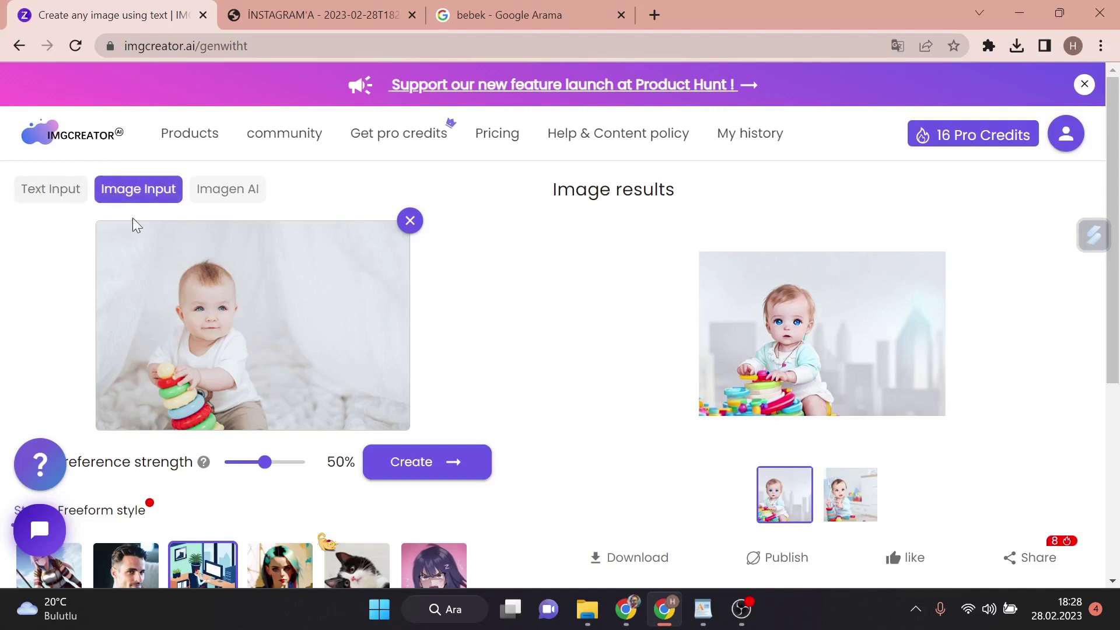
scroll(213, 310, down, 3)
scroll(225, 348, down, 2)
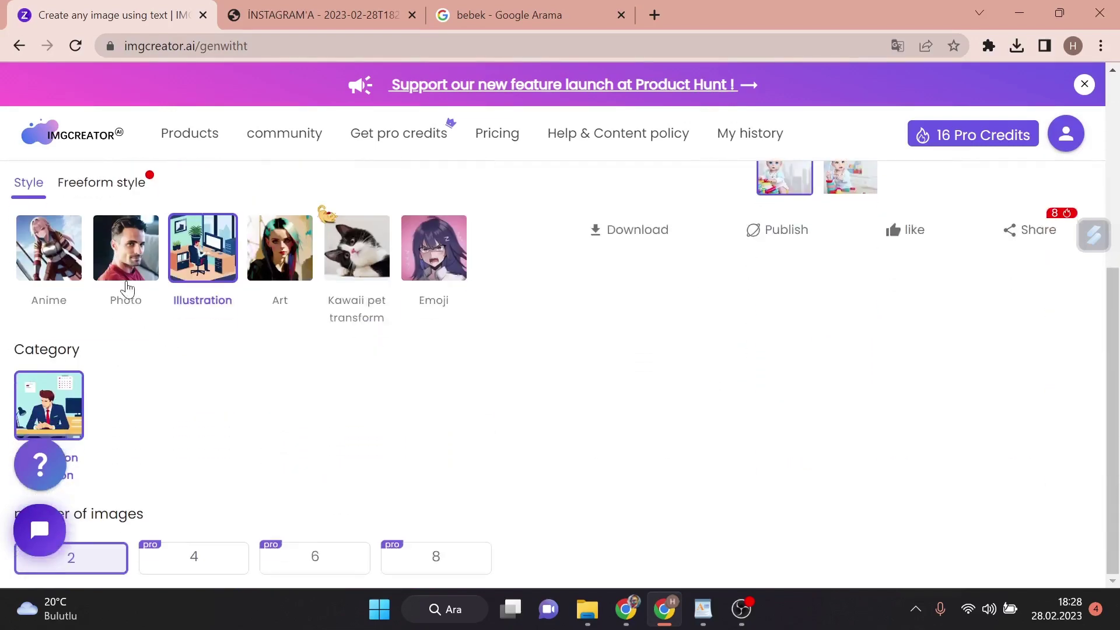
scroll(244, 437, up, 4)
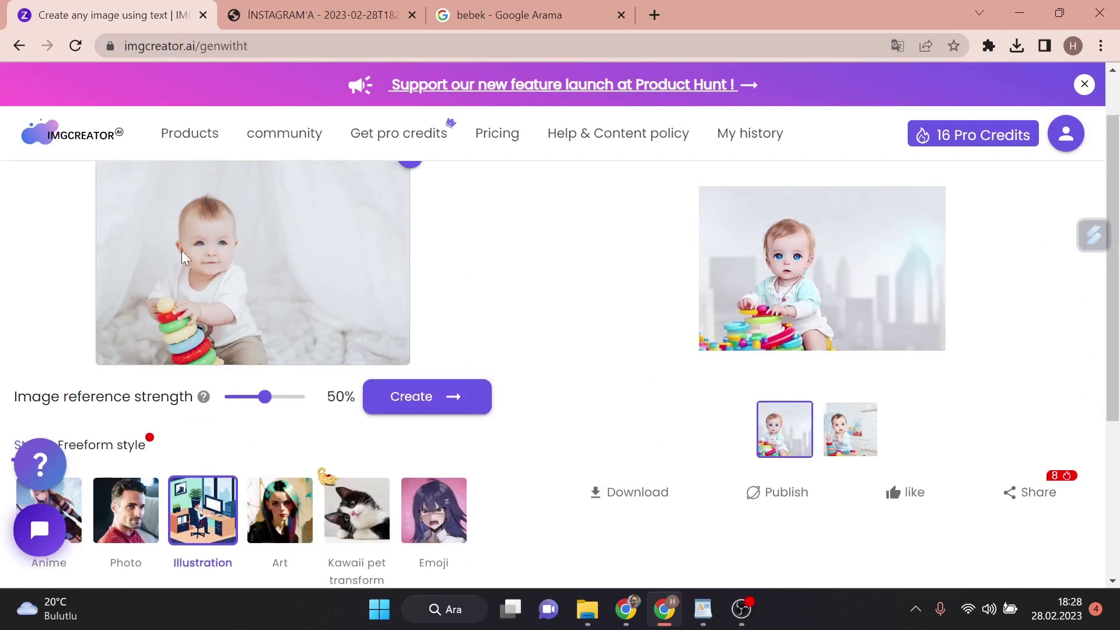
scroll(183, 257, up, 1)
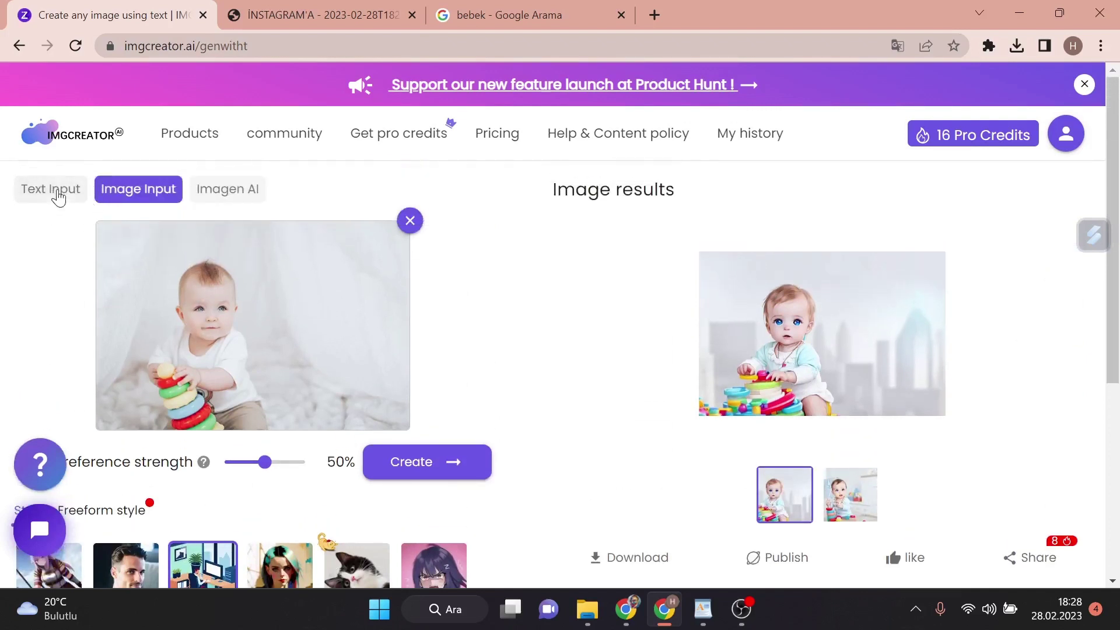
Step: Enlarge the first illustration, then the umbrella baby one, keeping the umbrella image as main
click(789, 334)
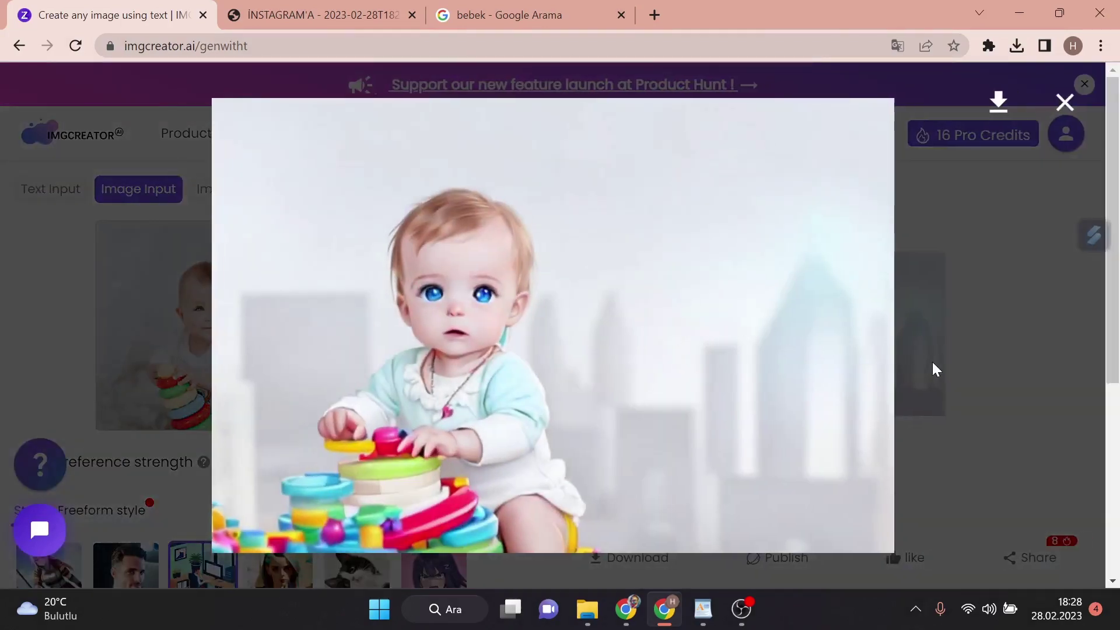
click(933, 363)
click(850, 493)
click(788, 335)
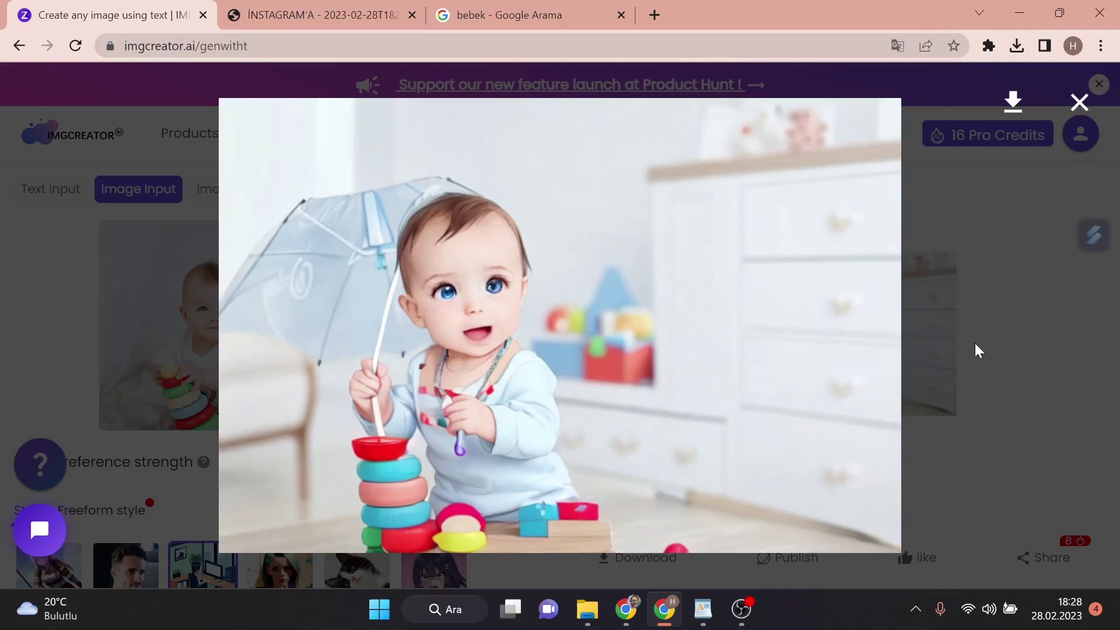
click(887, 295)
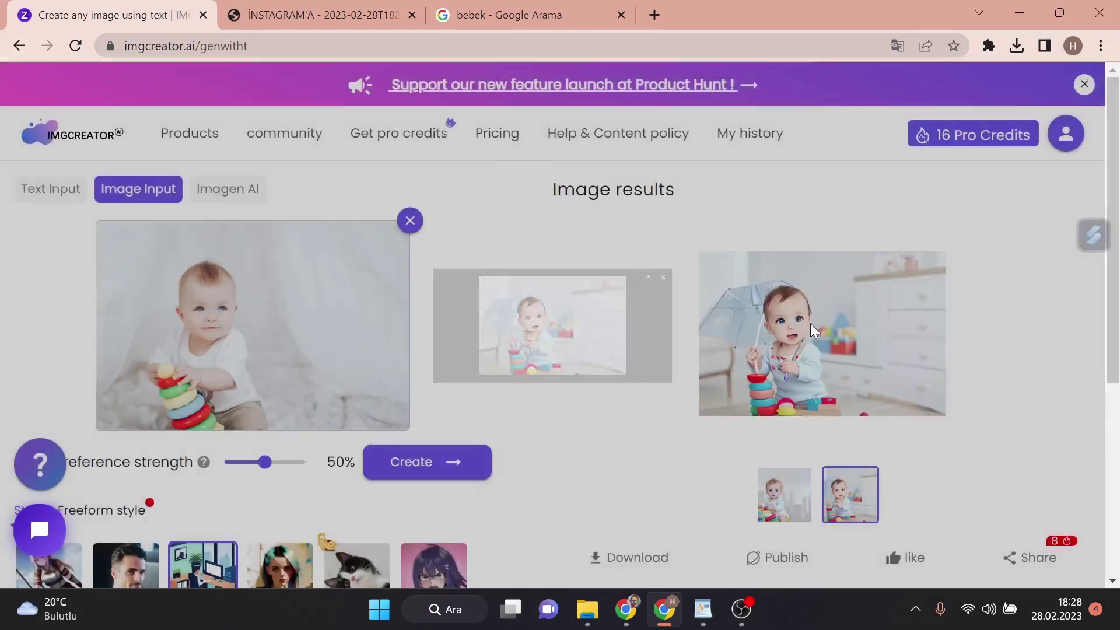
scroll(544, 415, down, 3)
scroll(513, 400, down, 2)
scroll(513, 403, down, 1)
scroll(429, 350, up, 6)
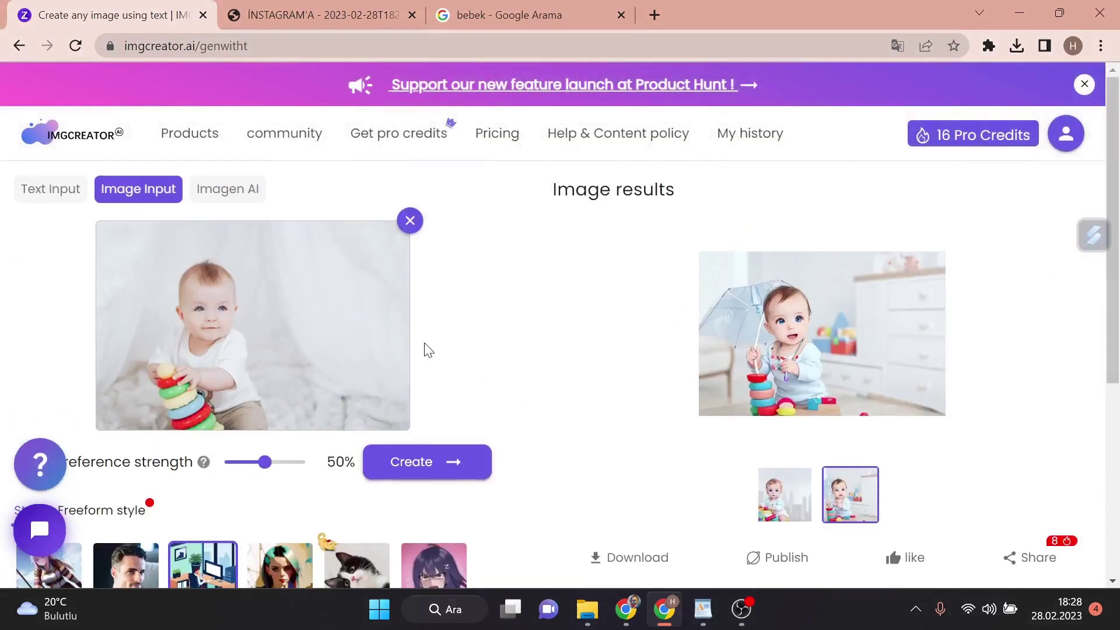
Step: In Text Input, enter 'baby on the dog' and pick the Free form category
click(74, 197)
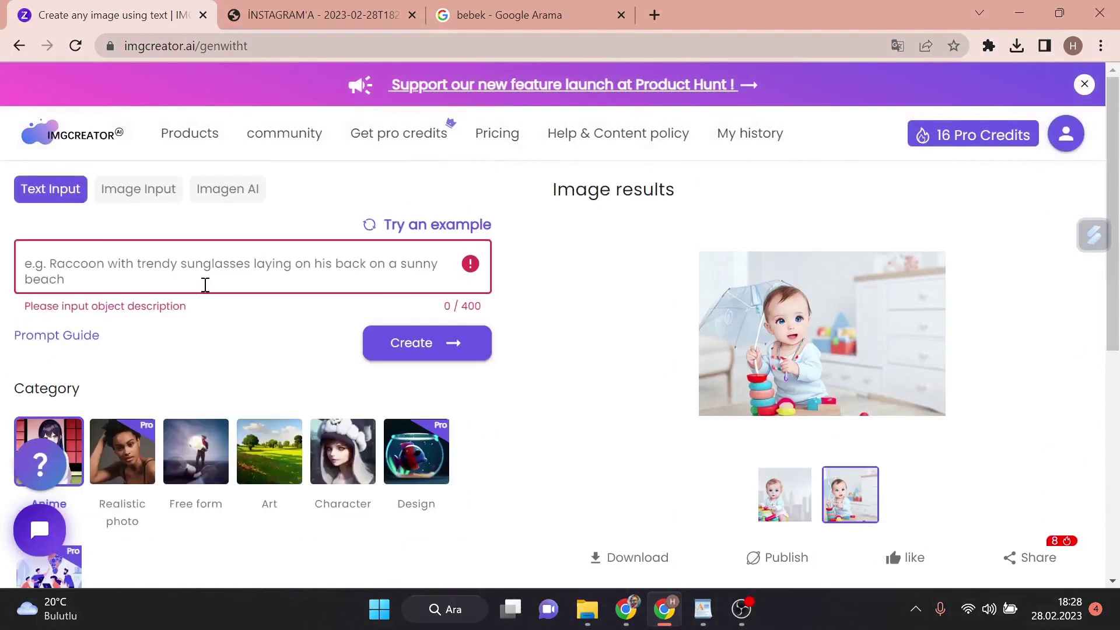
text(baby)
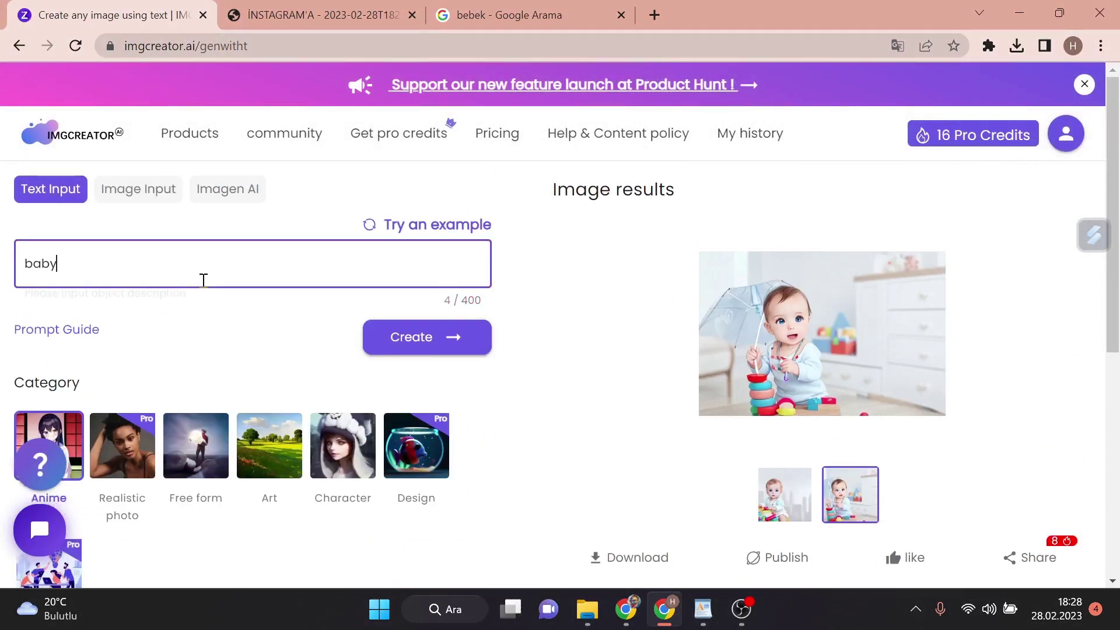
text( on the )
text(dog)
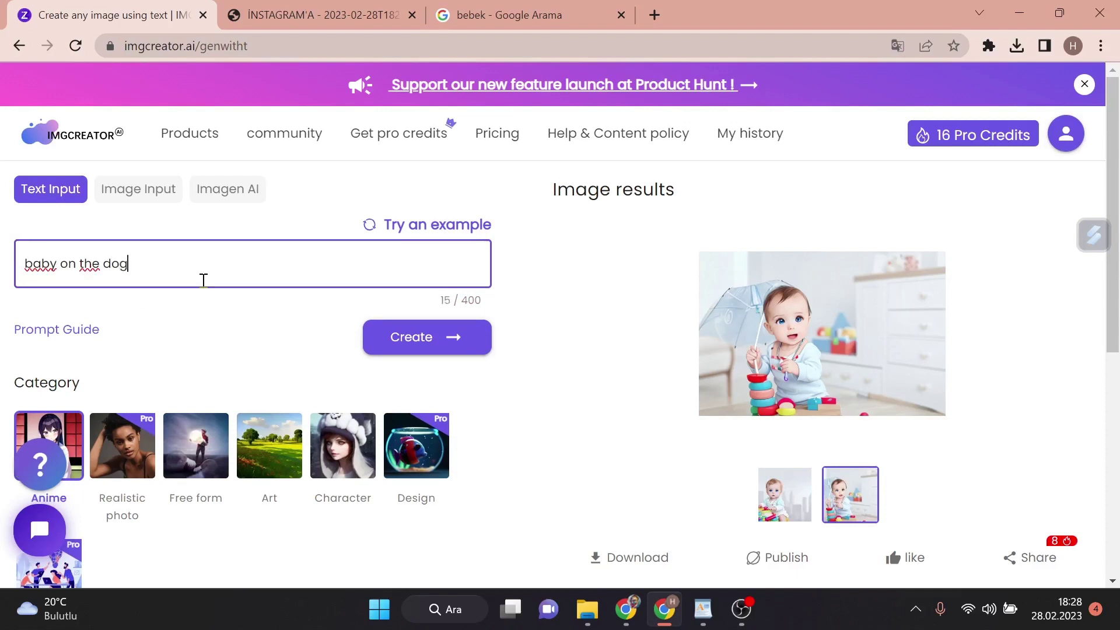
scroll(343, 325, down, 2)
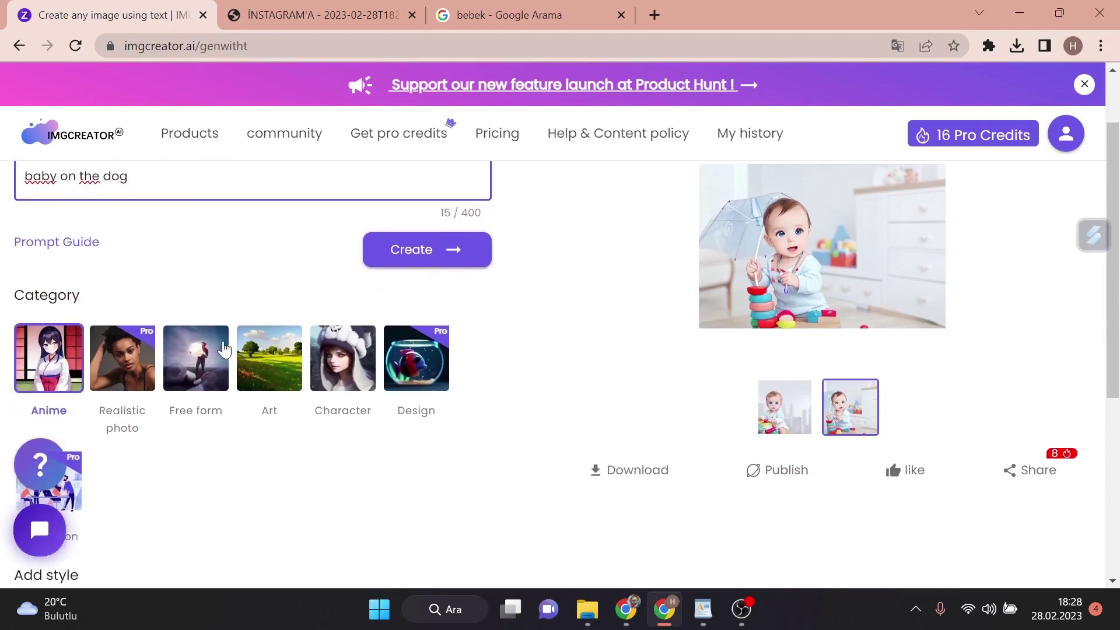
click(207, 365)
Step: Set the Canvas Size to the portrait option
scroll(220, 431, down, 1)
scroll(220, 432, down, 2)
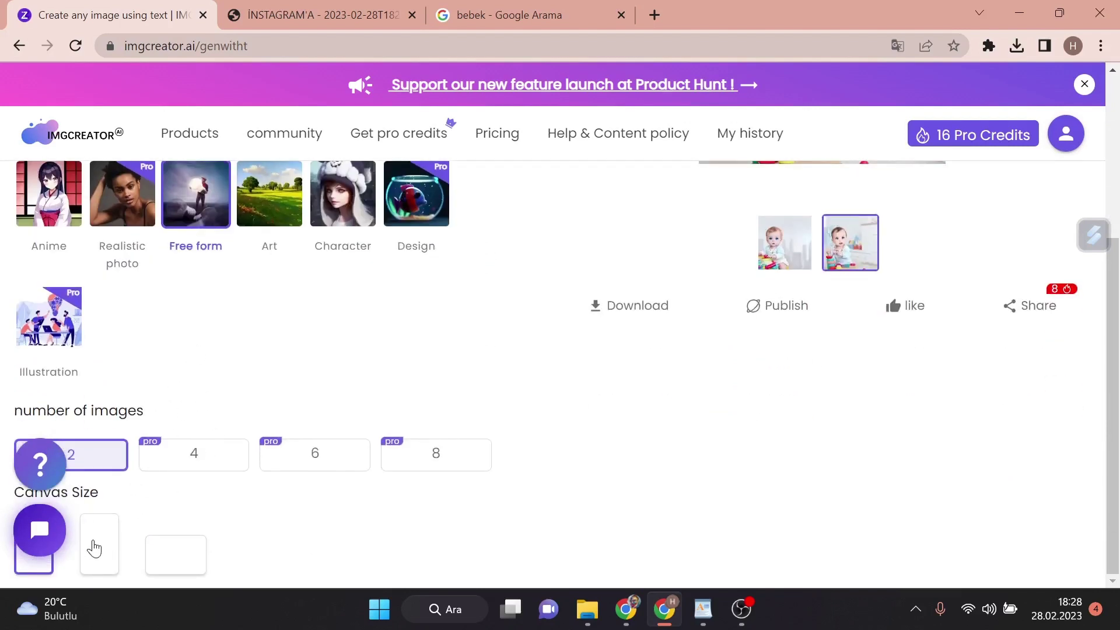
scroll(740, 432, up, 4)
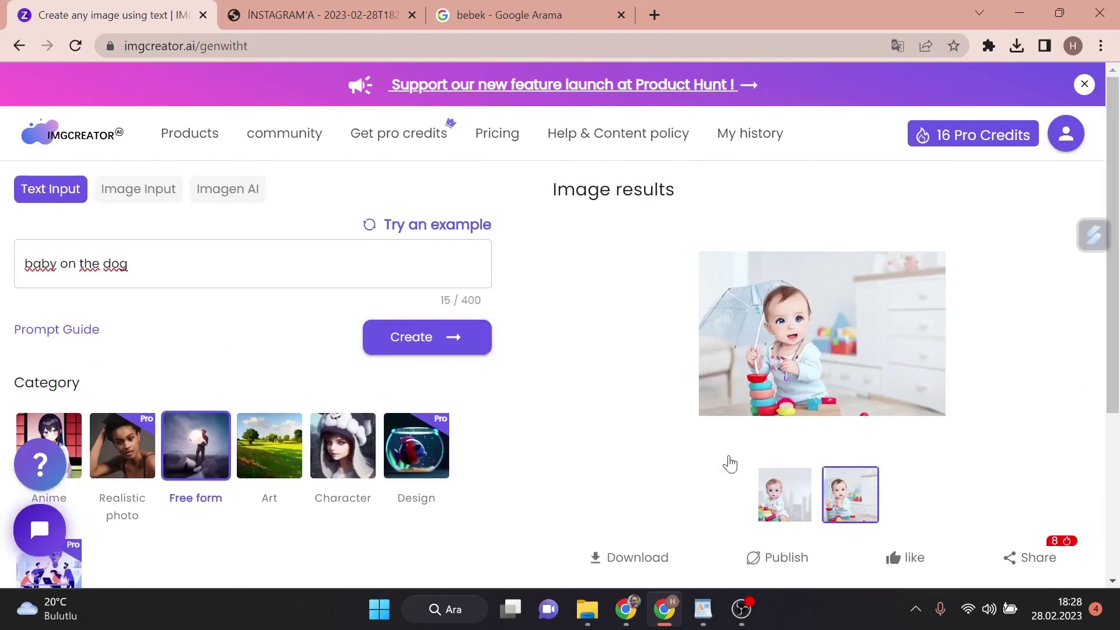
scroll(288, 496, down, 3)
scroll(245, 525, down, 1)
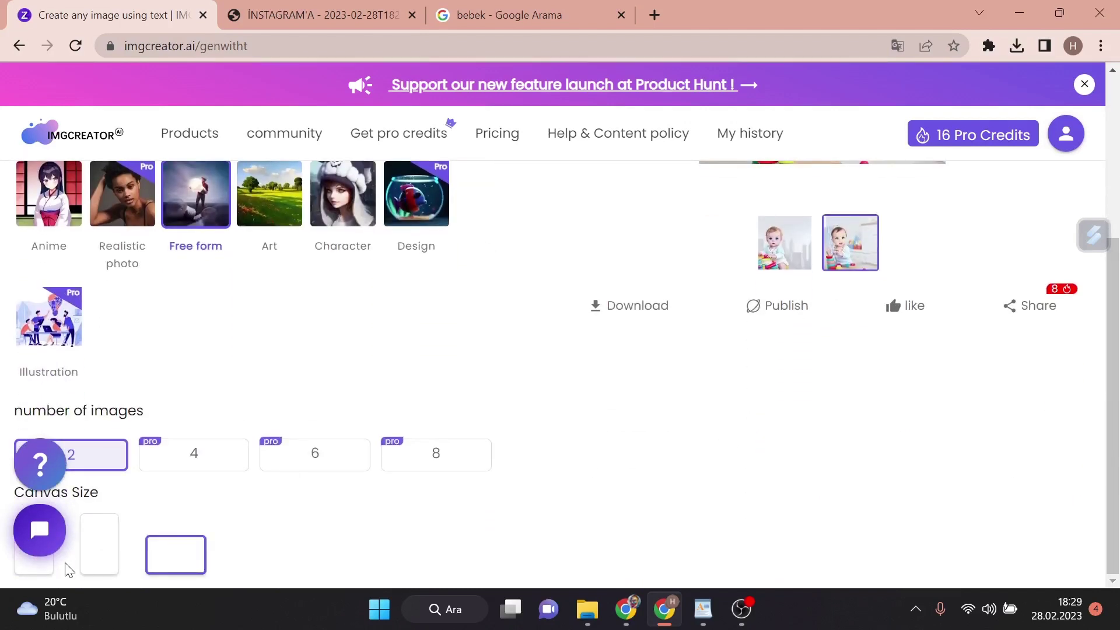
click(84, 566)
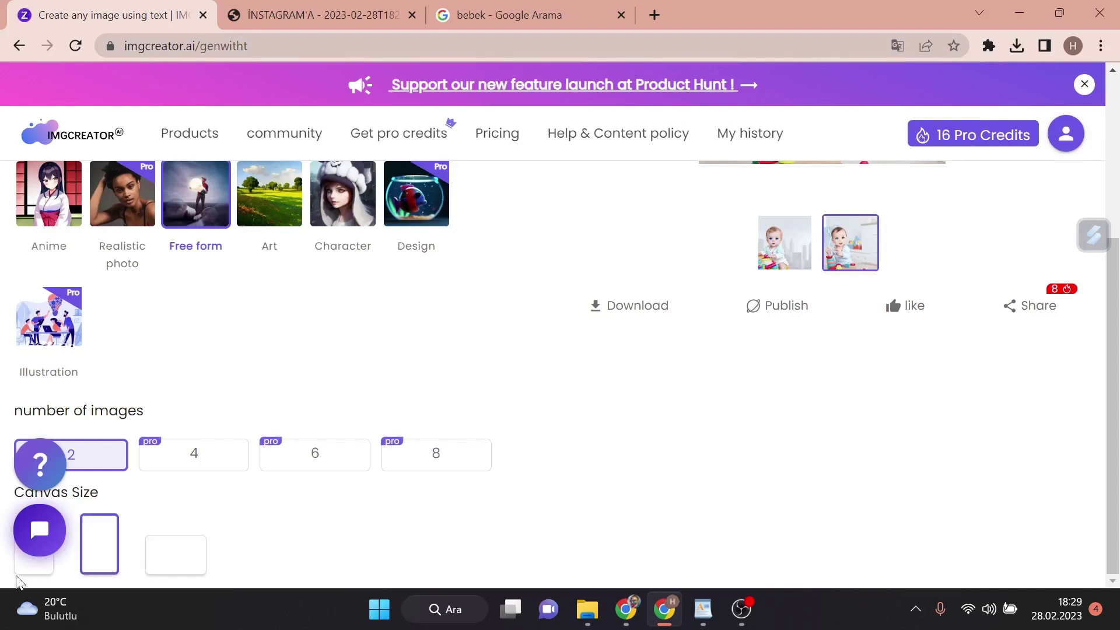
scroll(230, 520, up, 4)
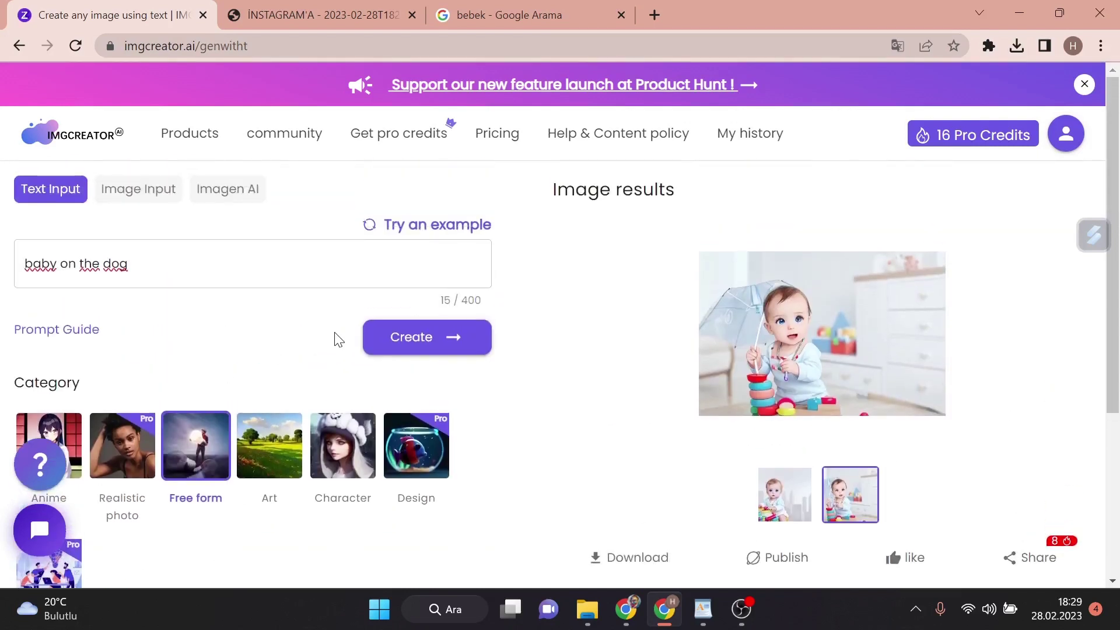
Step: Create the 'baby on the dog' images, enlarge the first, then show the puppy result
click(374, 336)
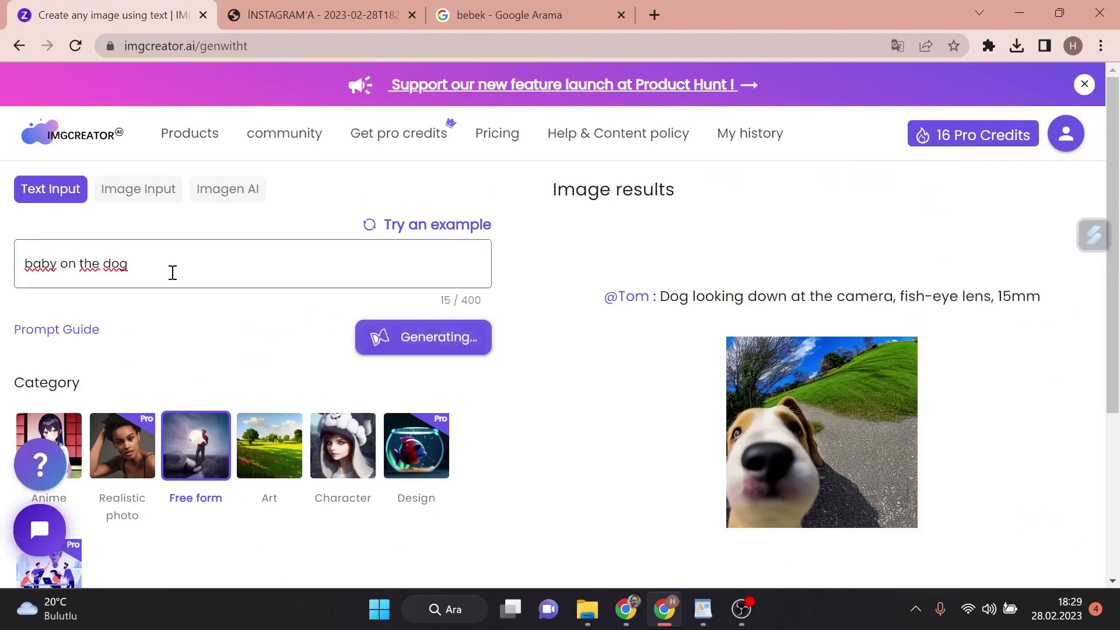
scroll(755, 365, down, 2)
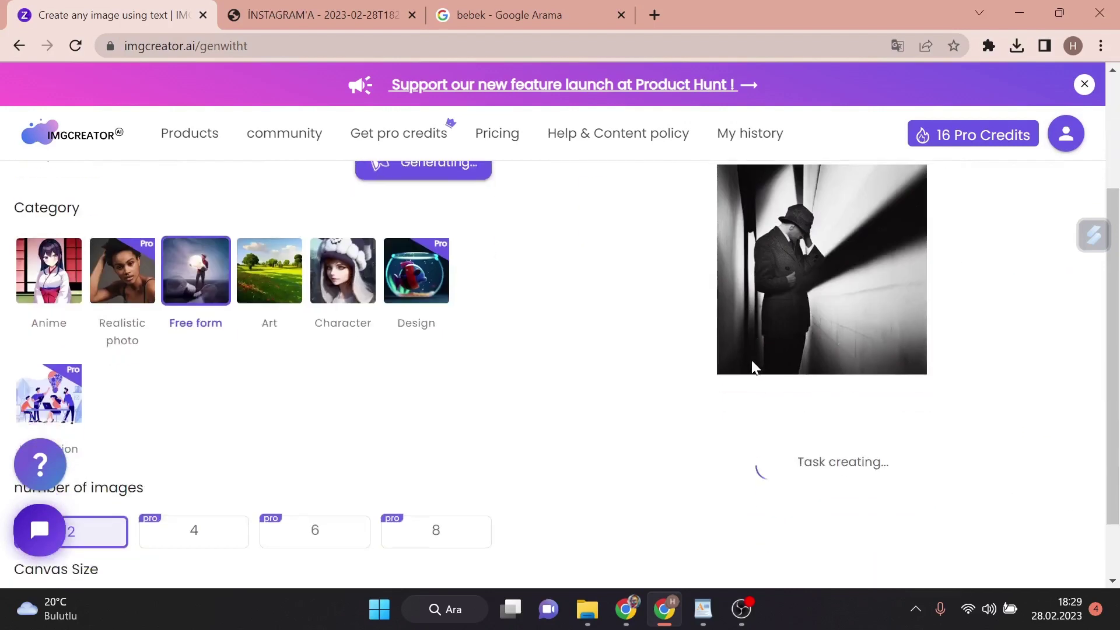
scroll(756, 367, up, 2)
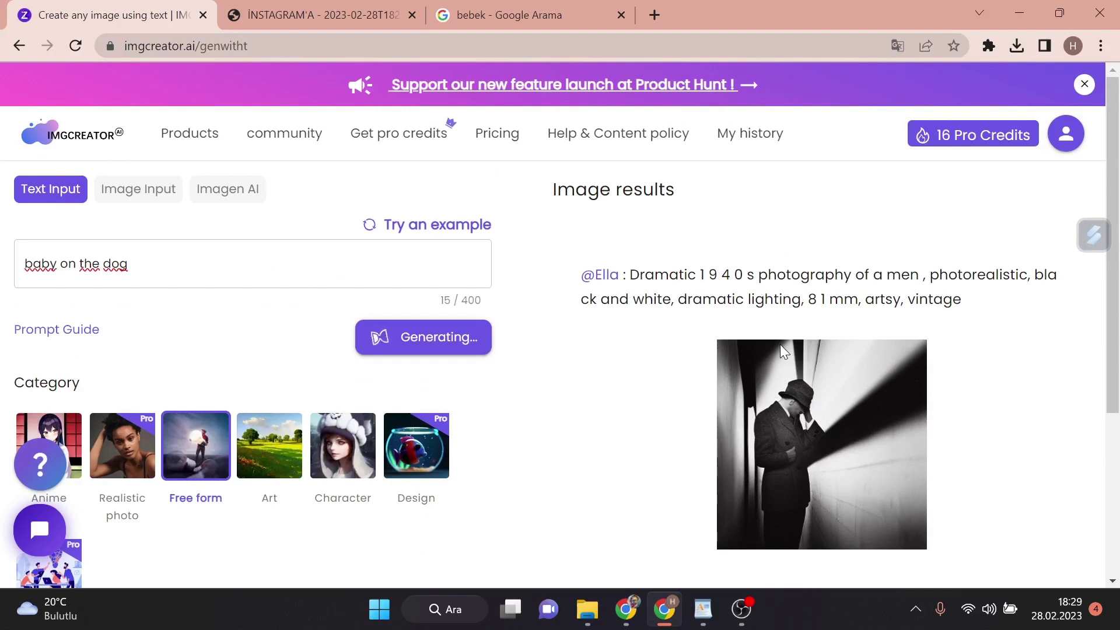
scroll(779, 345, down, 1)
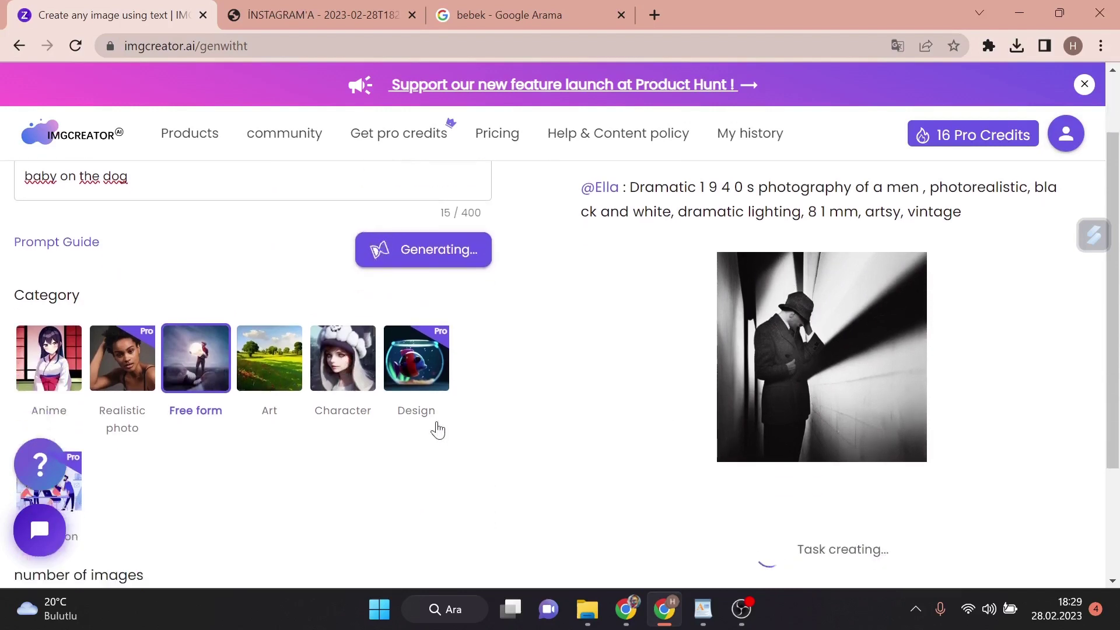
scroll(808, 383, up, 1)
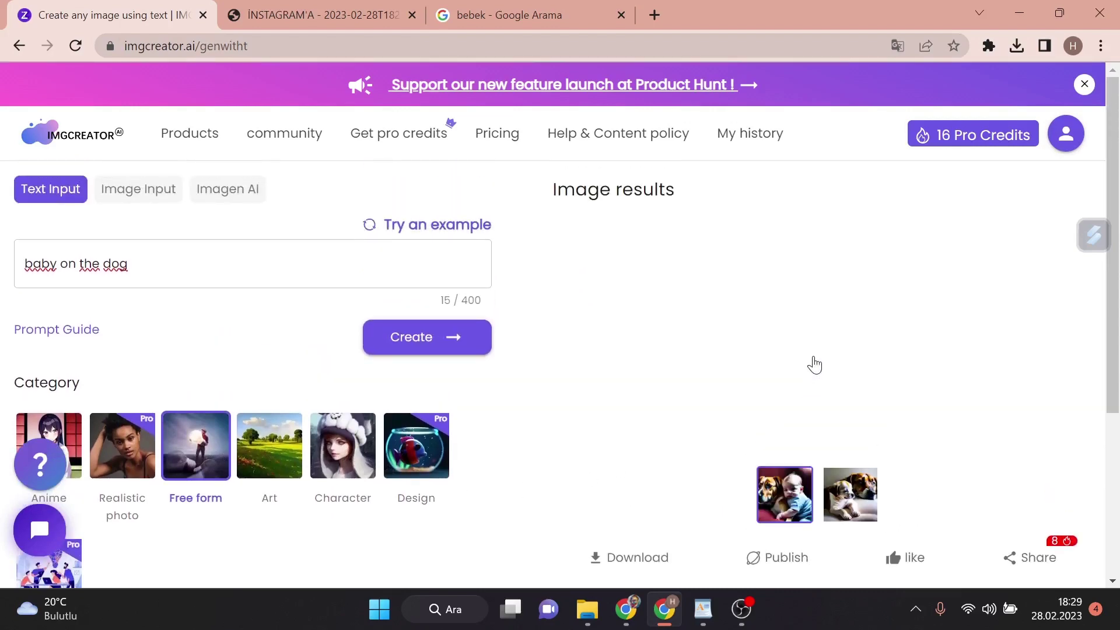
click(815, 365)
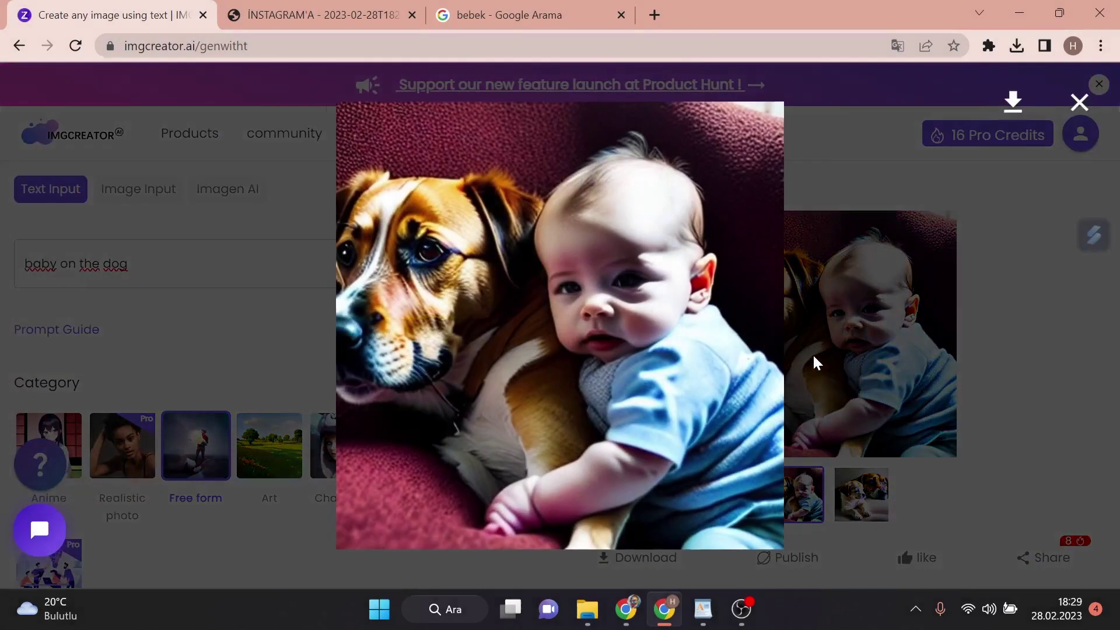
click(921, 380)
click(850, 494)
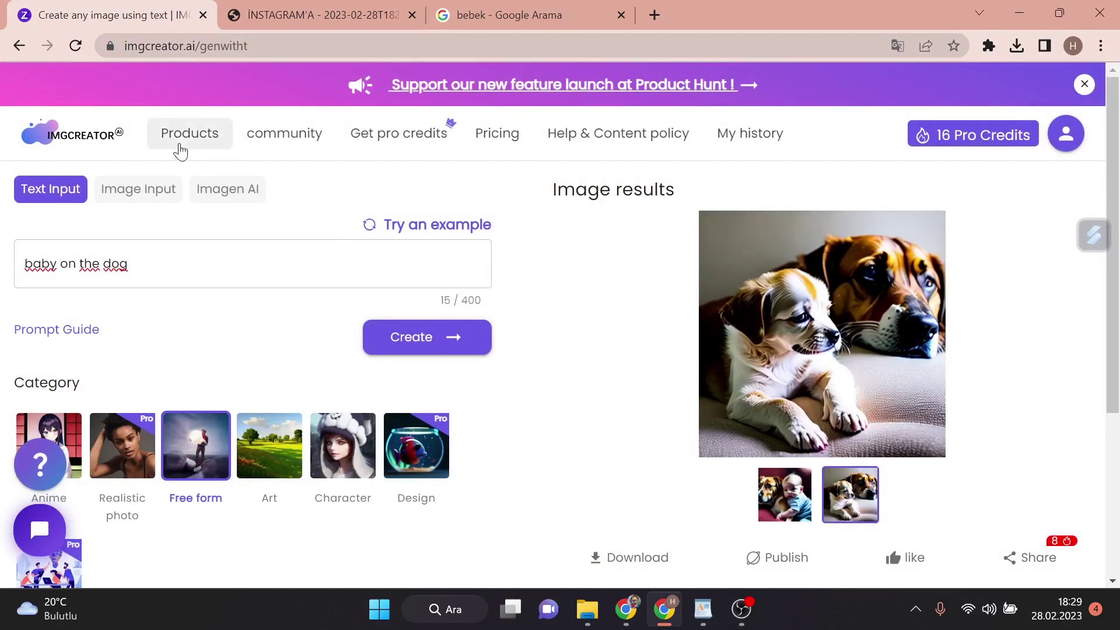
Step: Return to the IMGCreator homepage via the logo and scroll down through it
click(70, 140)
scroll(379, 282, down, 1)
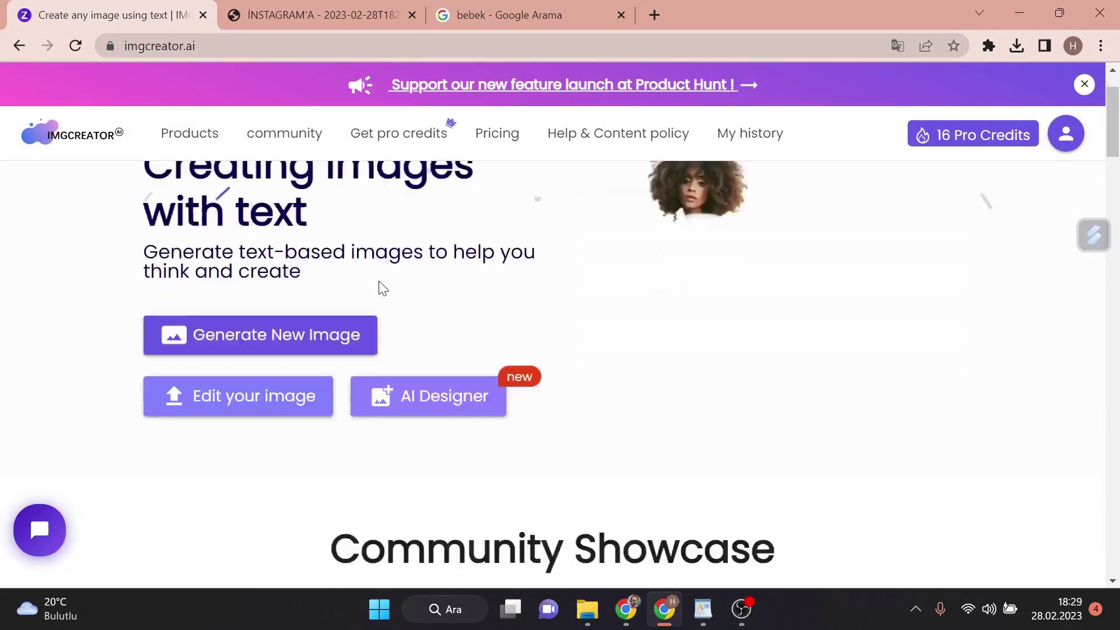
scroll(431, 341, down, 5)
scroll(432, 344, down, 4)
scroll(569, 402, down, 5)
scroll(570, 408, down, 5)
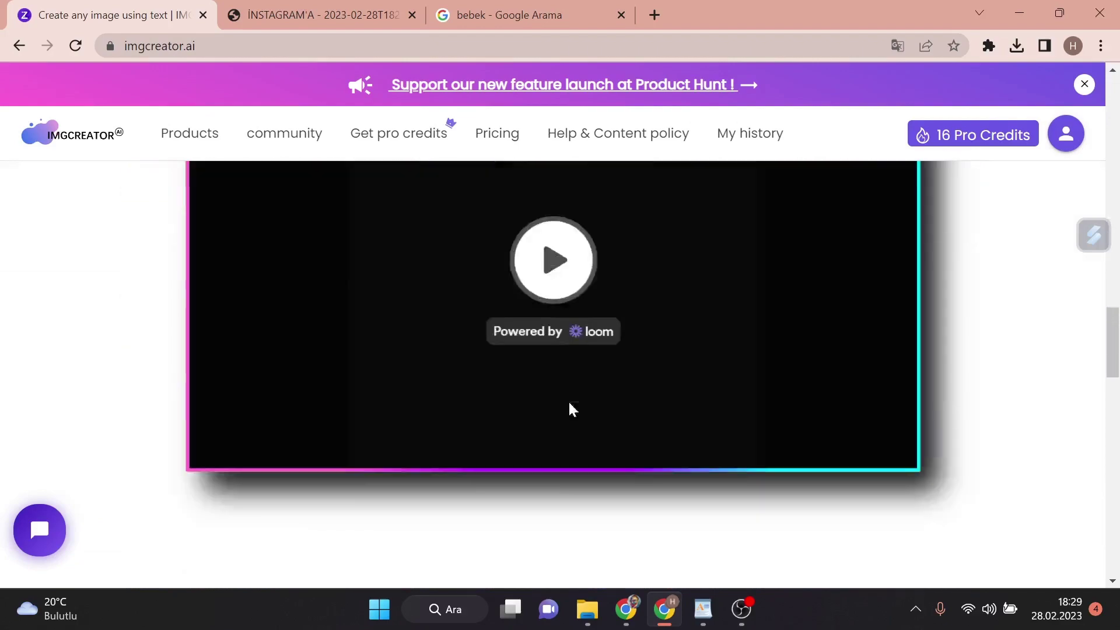
scroll(578, 391, down, 5)
scroll(580, 388, down, 5)
scroll(584, 393, down, 6)
scroll(438, 315, down, 6)
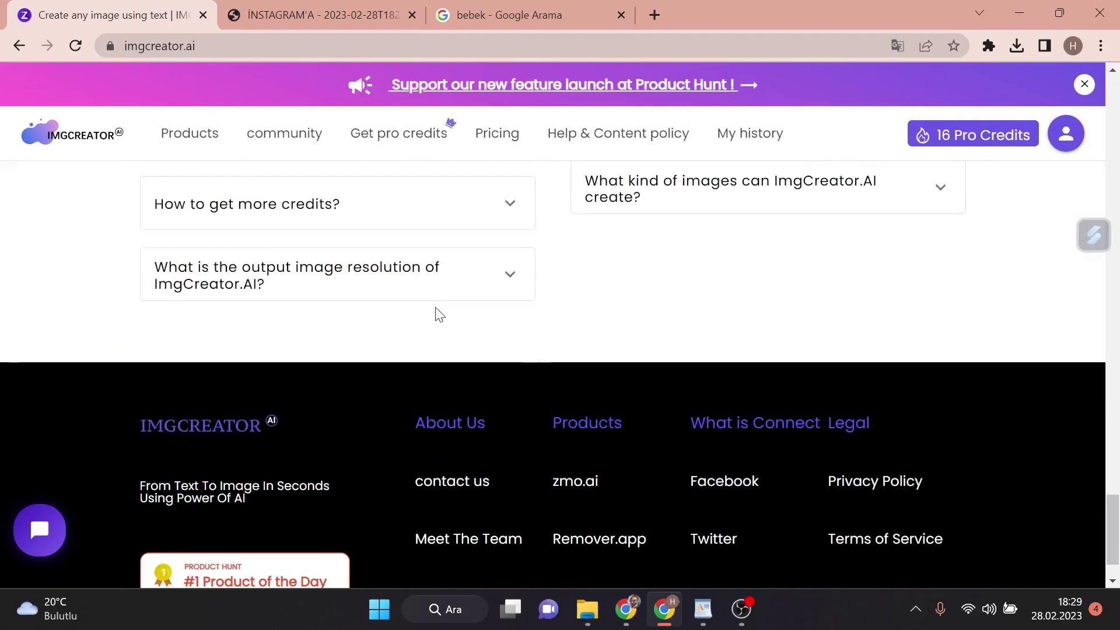
scroll(500, 374, down, 1)
Step: Scroll back up, open AI Designer, then go back to the homepage
scroll(700, 362, up, 5)
scroll(912, 354, up, 2)
scroll(912, 350, up, 15)
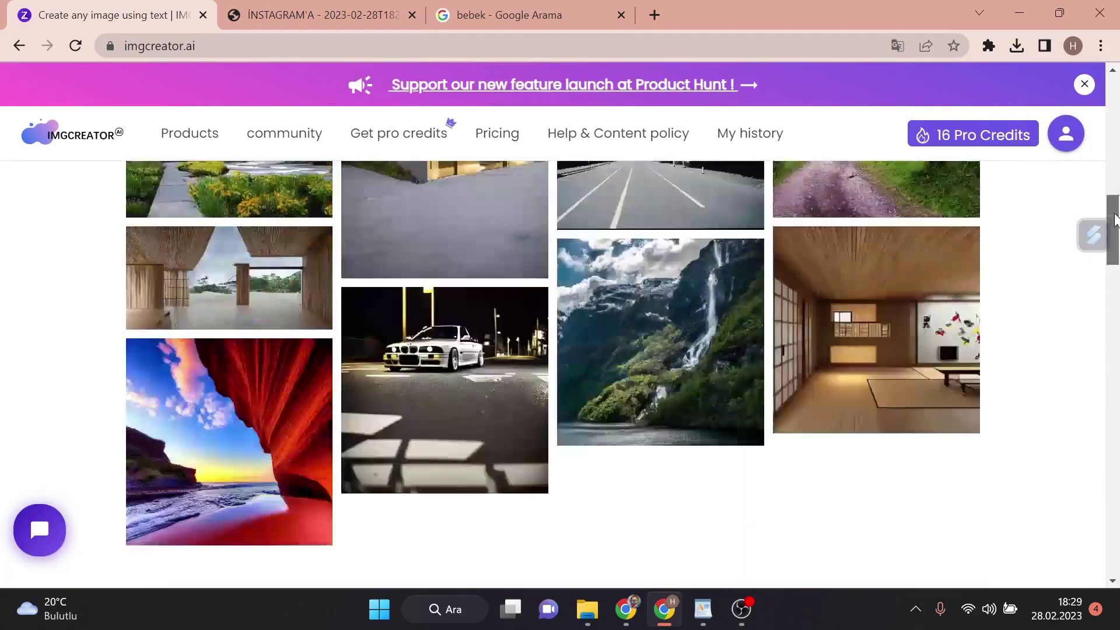
scroll(992, 233, up, 10)
scroll(875, 222, up, 2)
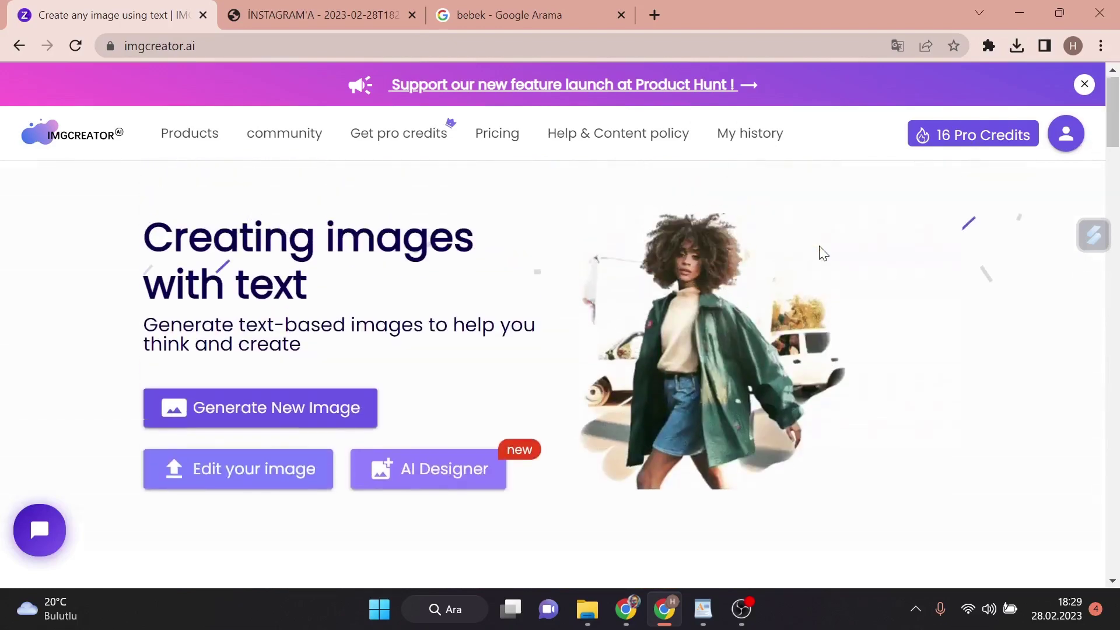
click(449, 473)
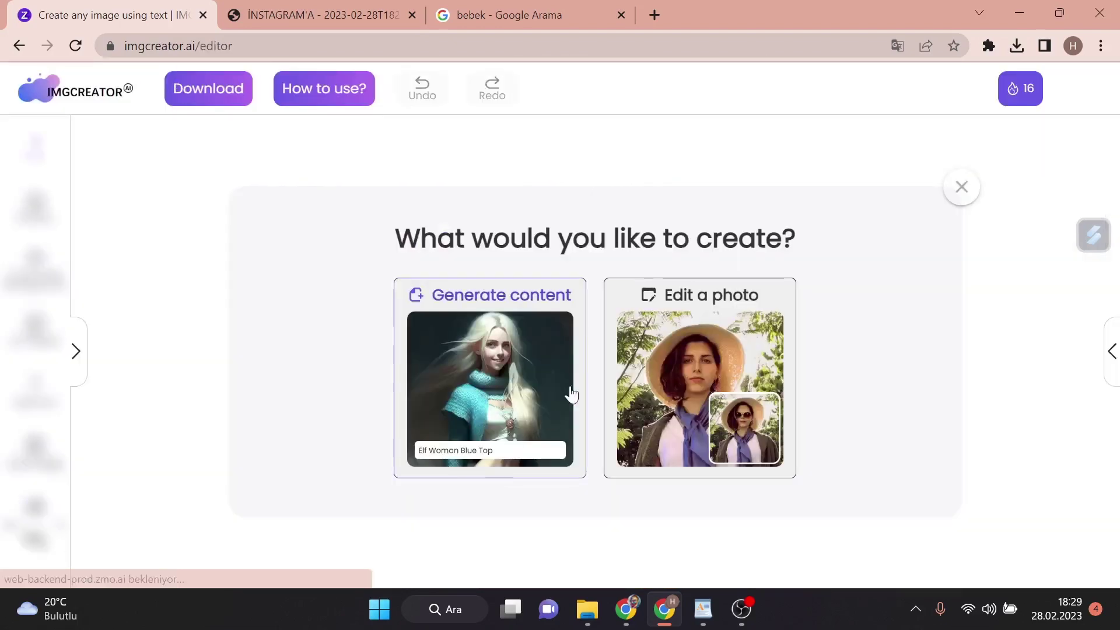
click(19, 46)
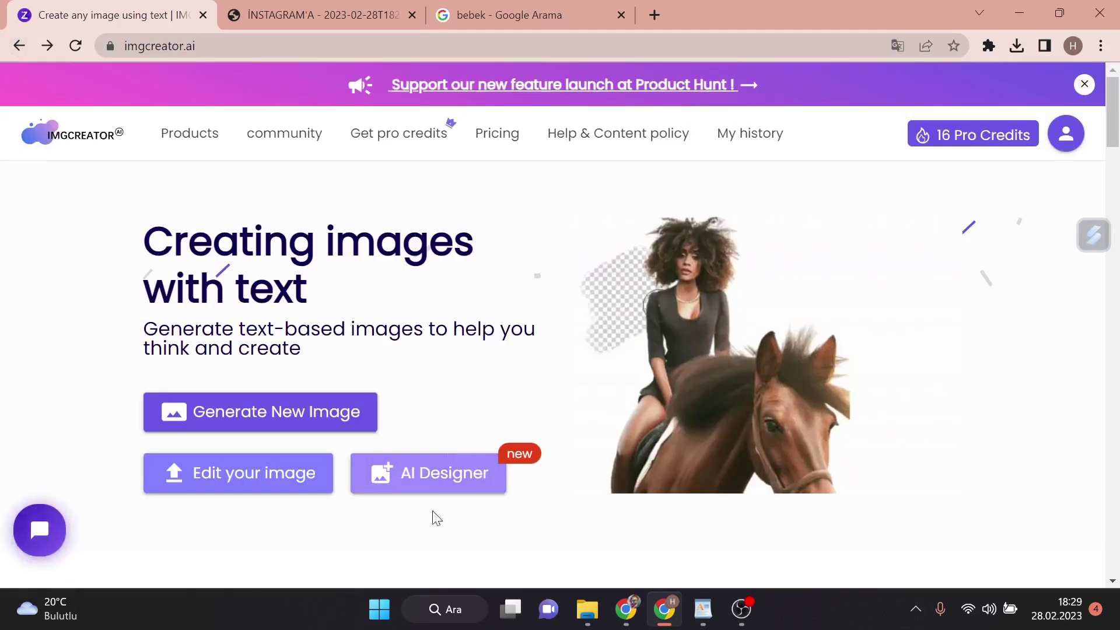
Step: Open AI Designer's Edit a photo option and load the baby image from İndirilenler
click(408, 488)
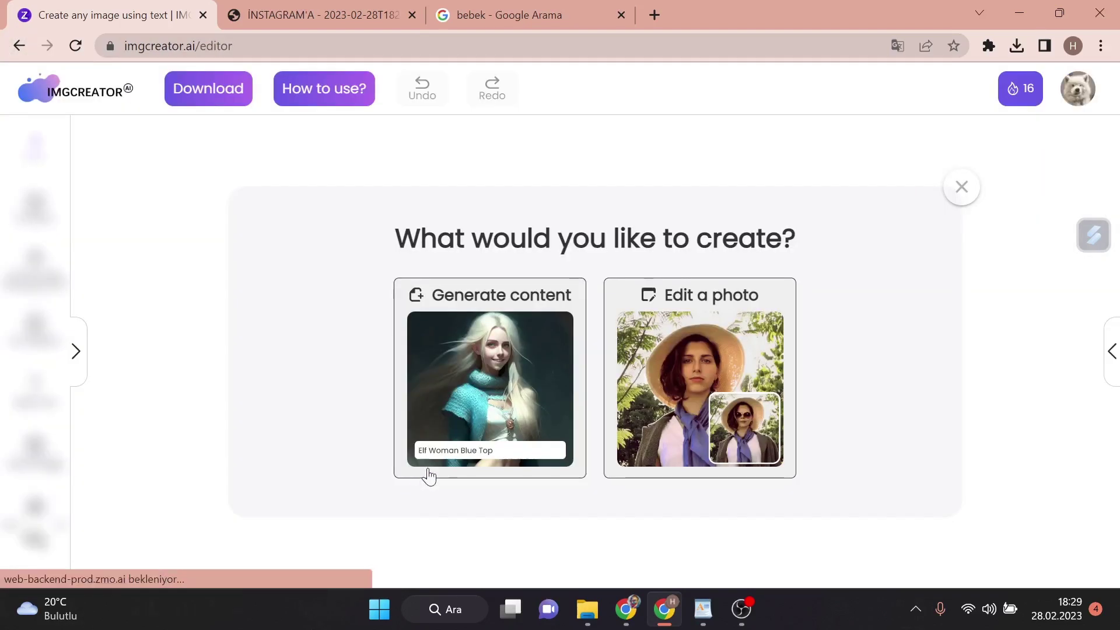
click(702, 368)
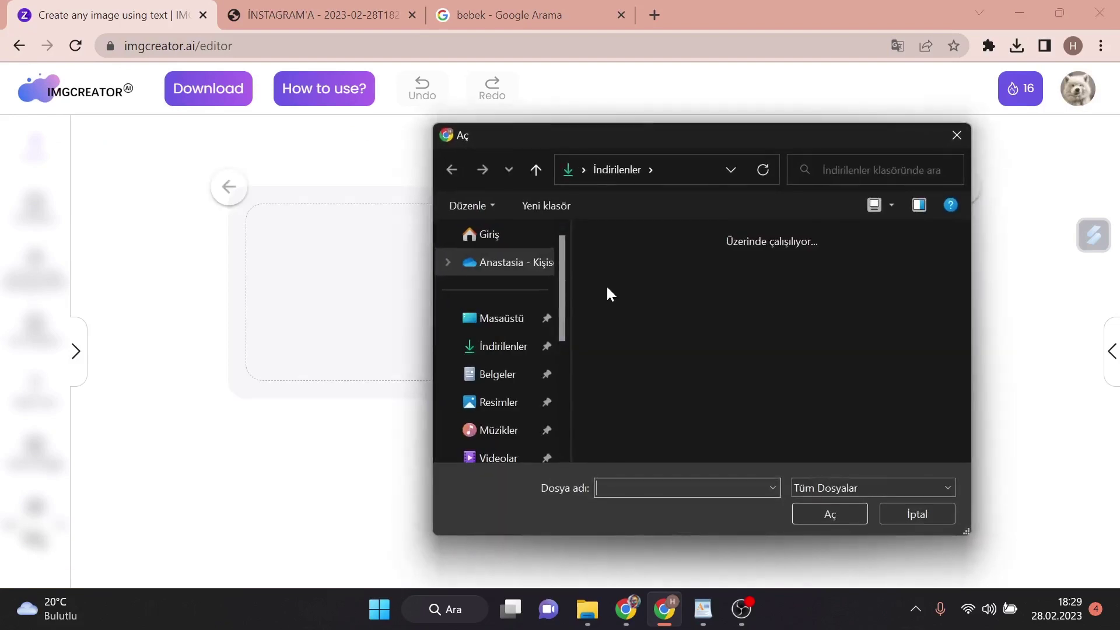
click(618, 290)
click(797, 506)
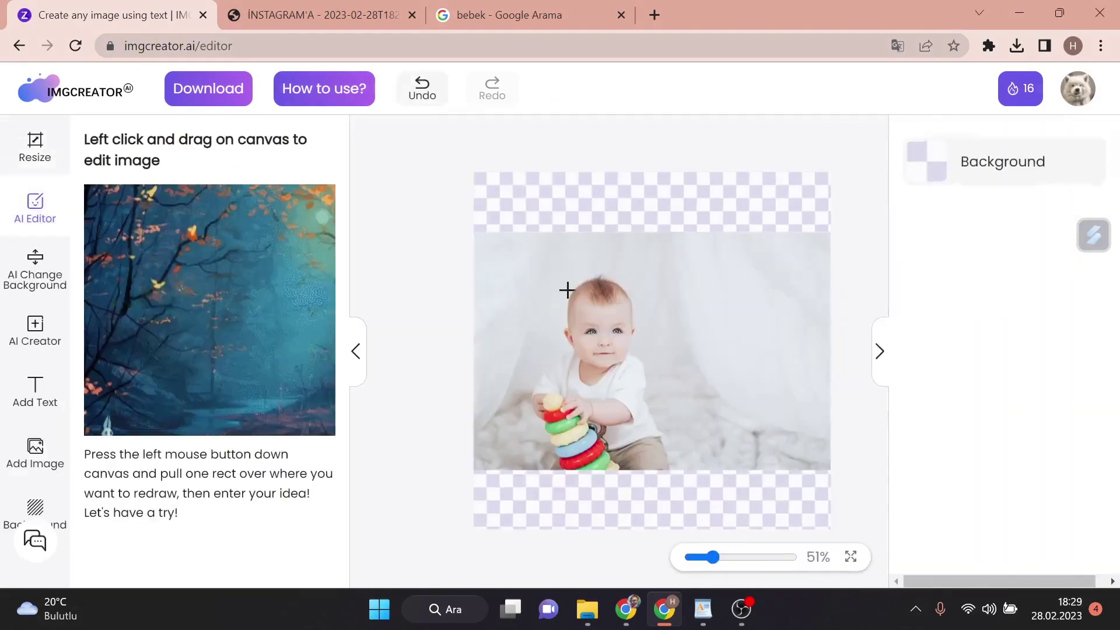
Step: Expand the baby photo across the whole canvas using the prompt 'lunapark'
click(49, 269)
click(175, 356)
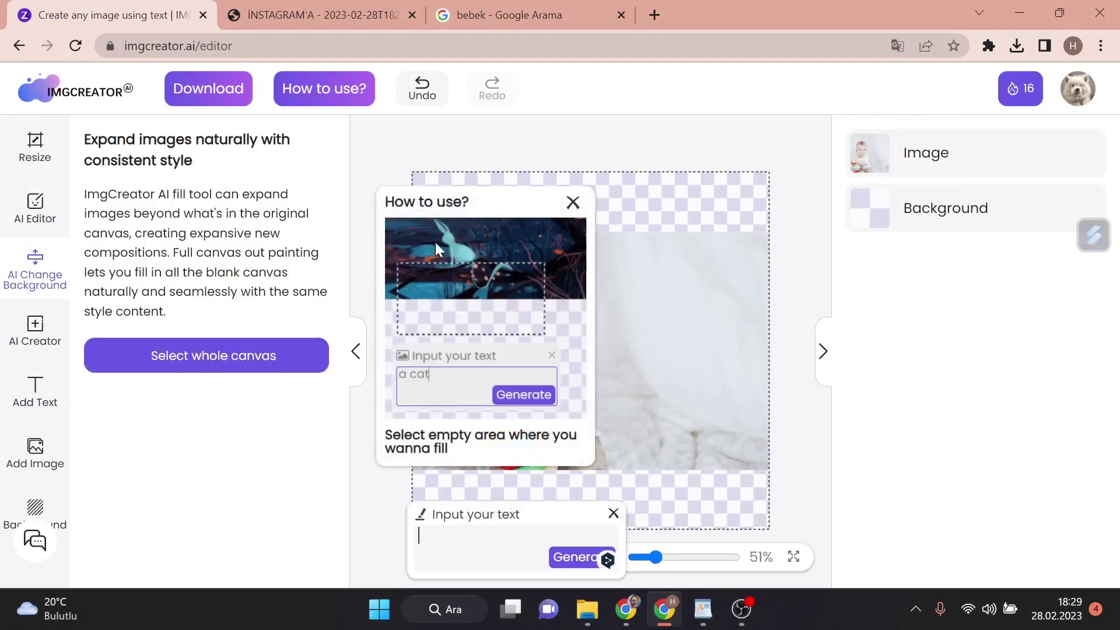
click(572, 205)
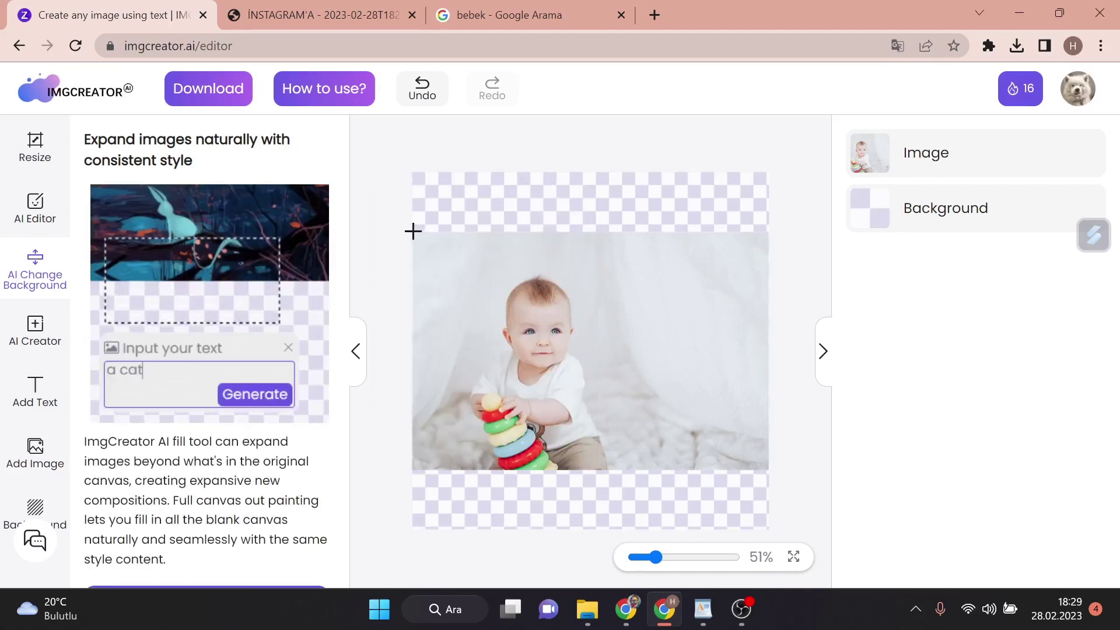
drag(413, 231, 767, 469)
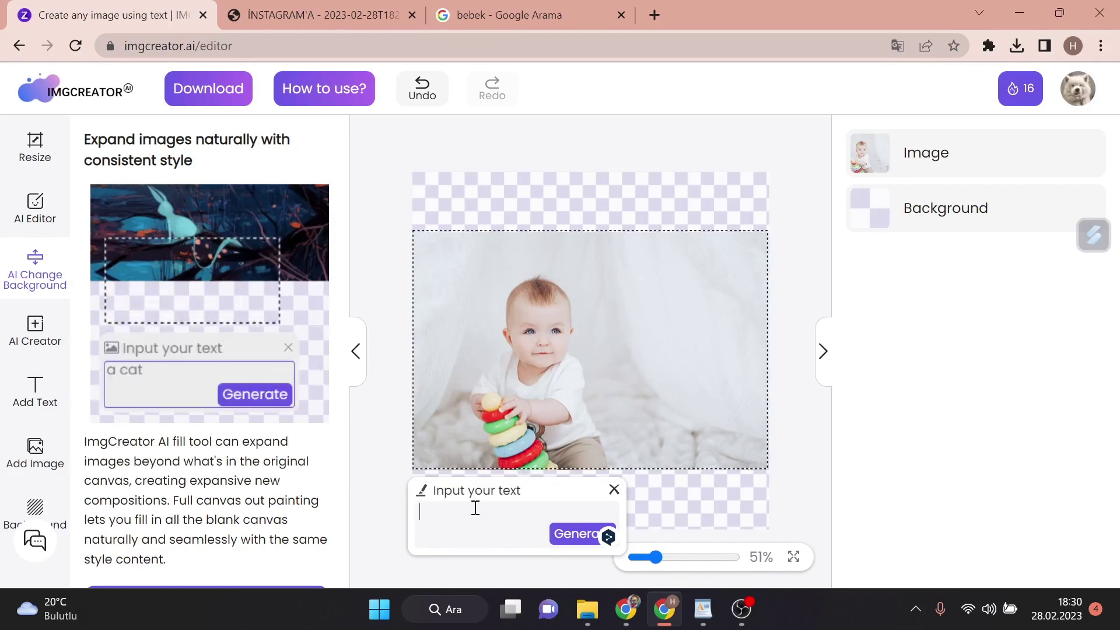
text(lunapark)
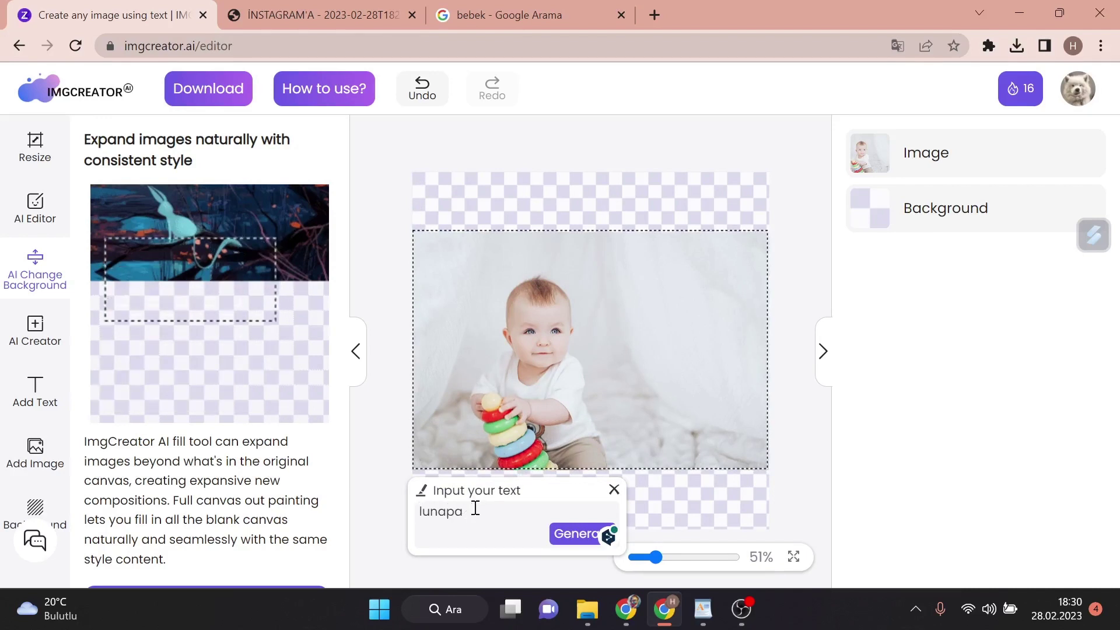
click(575, 541)
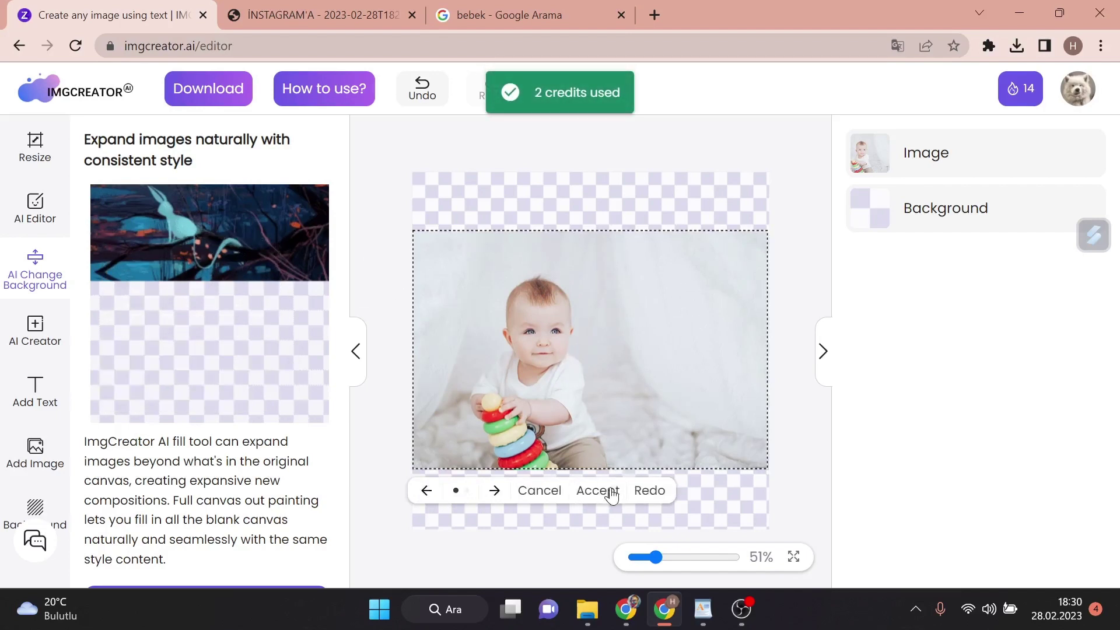
Step: Compare the generated expansion results and accept the first one
scroll(651, 368, down, 2)
scroll(650, 372, down, 1)
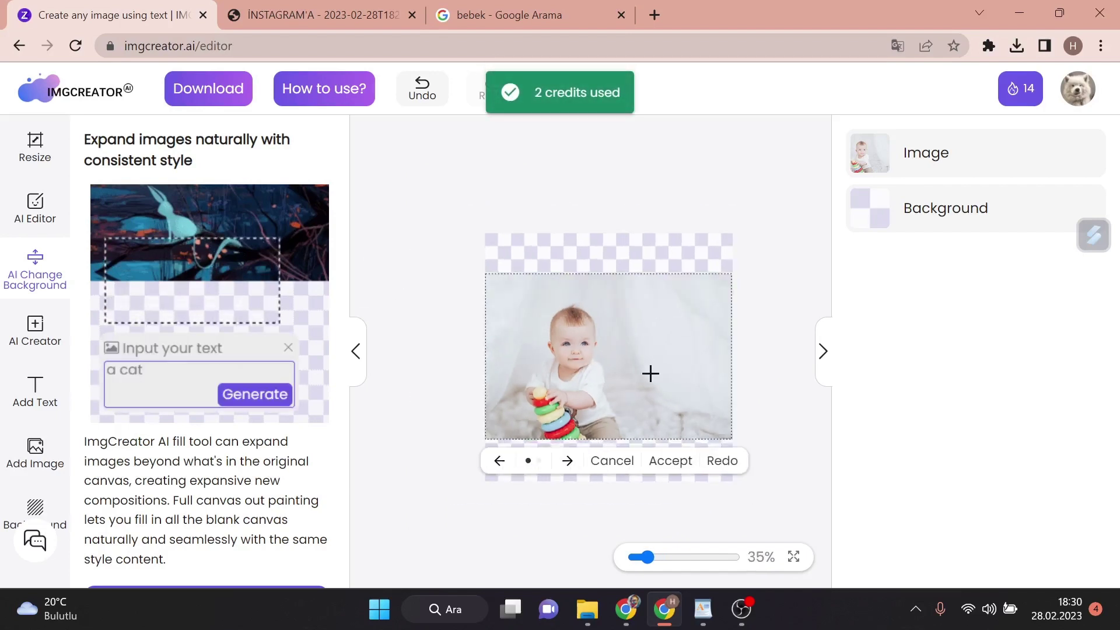
scroll(653, 382, up, 2)
click(494, 491)
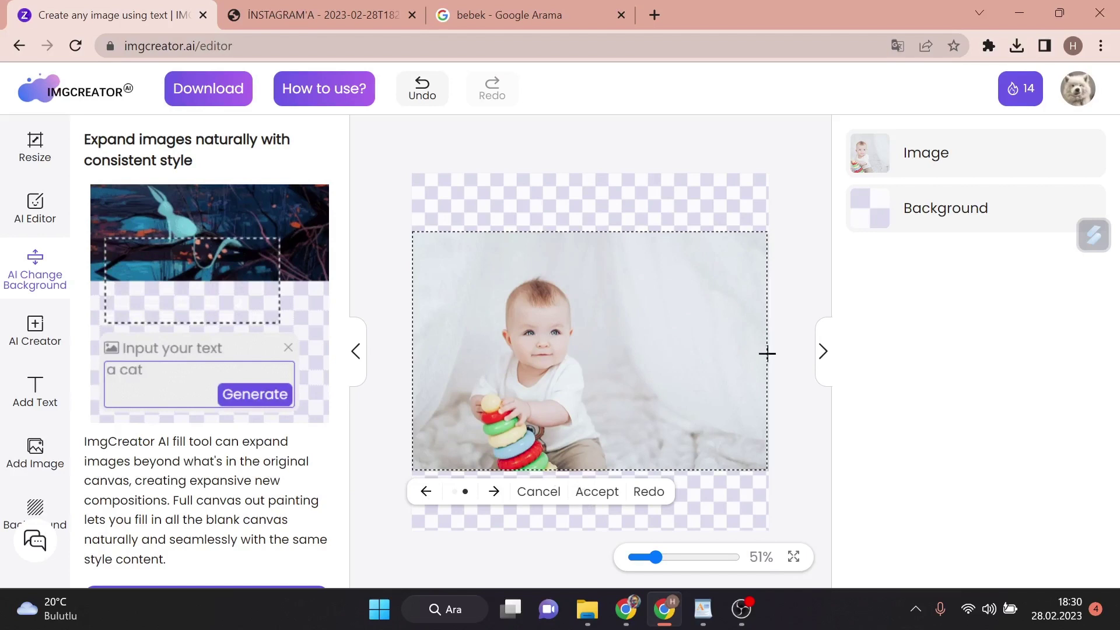
click(822, 350)
click(1102, 350)
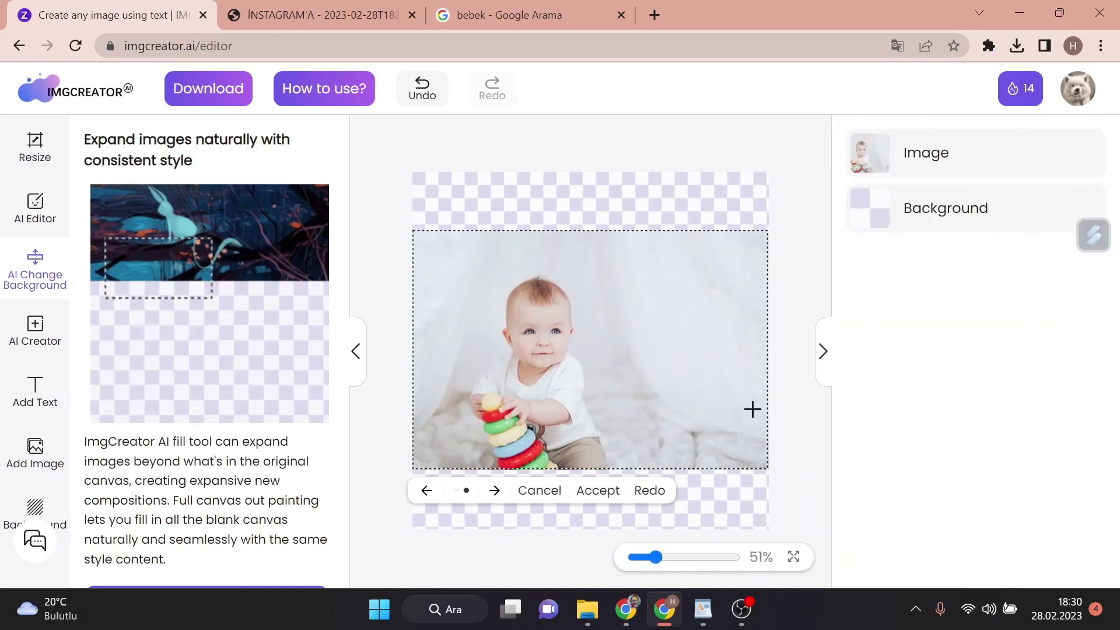
click(492, 493)
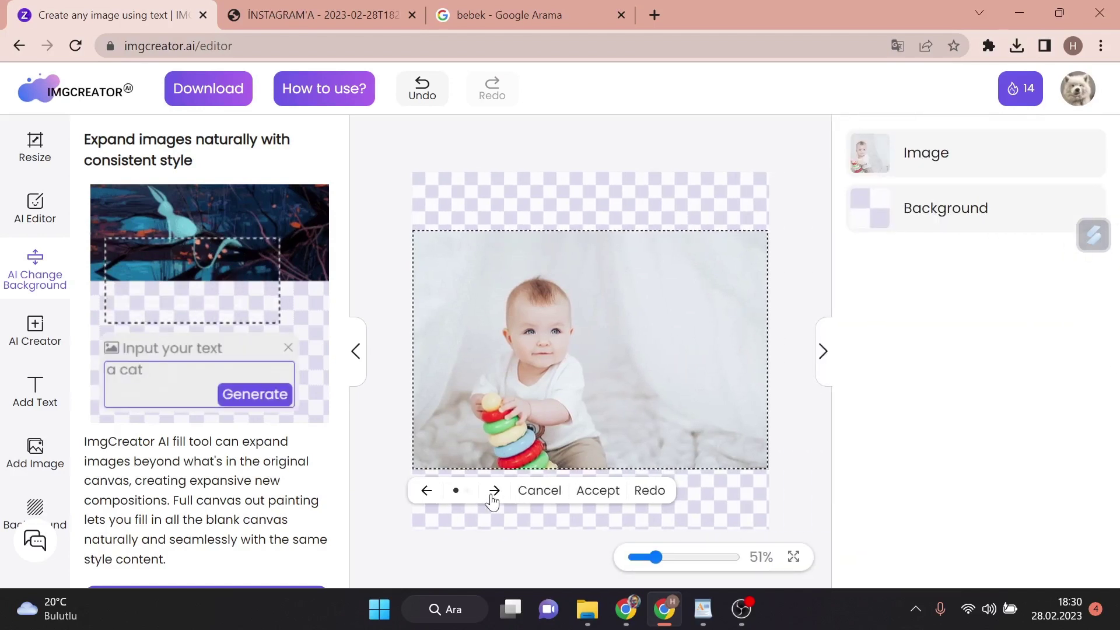
click(598, 493)
Step: Open the AI Creator panel in the left sidebar and switch to the AI Editor redraw tool
scroll(555, 370, down, 1)
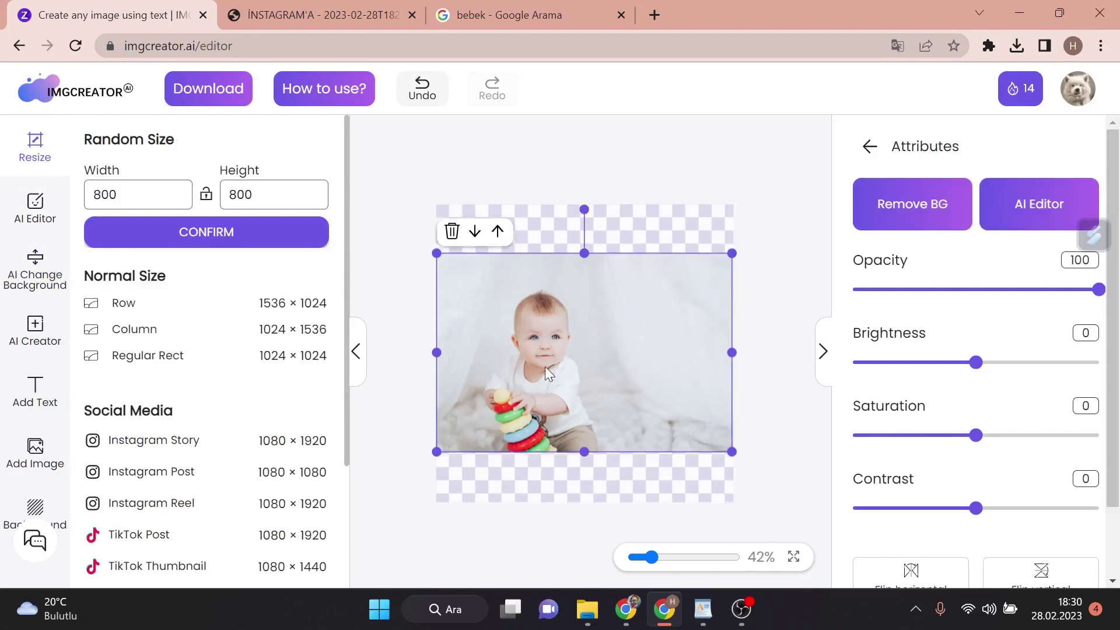
scroll(237, 445, down, 1)
scroll(237, 445, down, 2)
scroll(592, 396, up, 2)
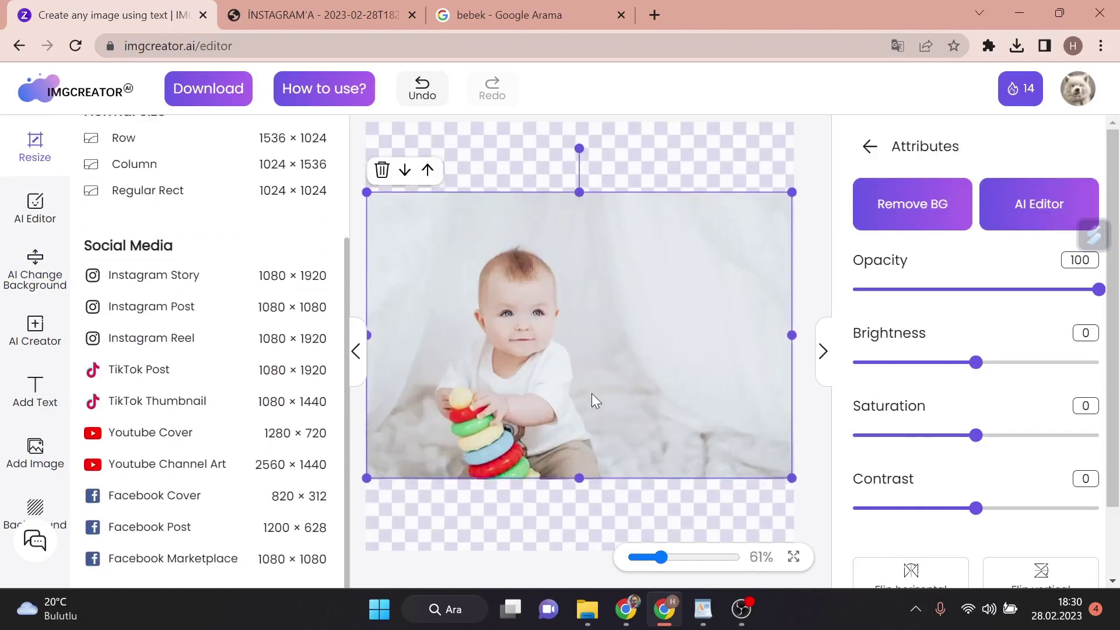
scroll(592, 394, down, 1)
click(36, 327)
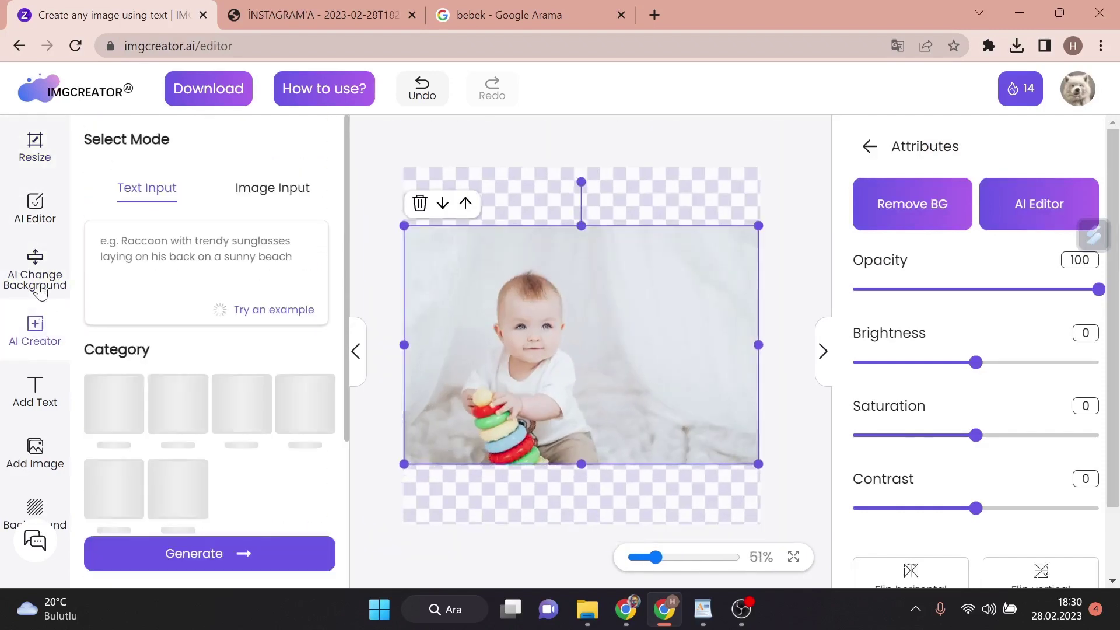
scroll(552, 368, up, 1)
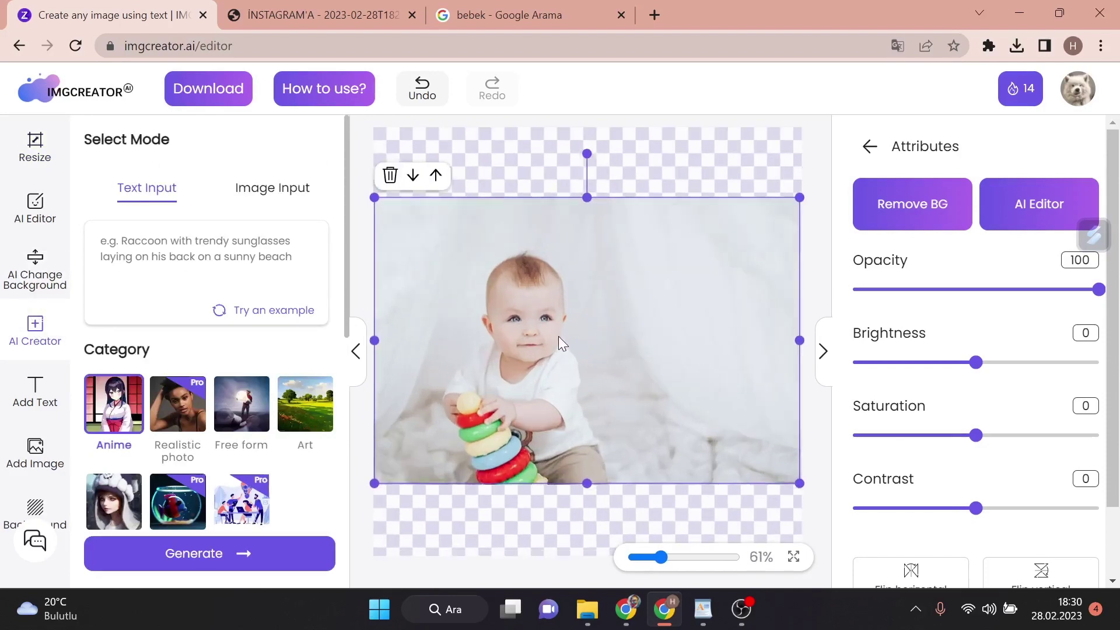
scroll(443, 307, down, 1)
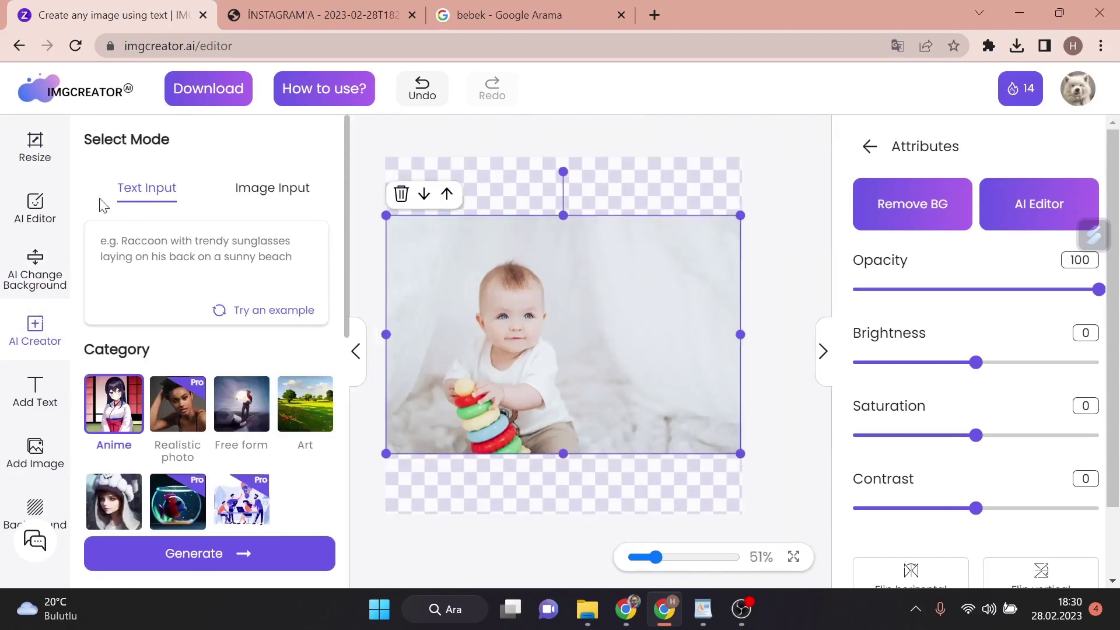
click(56, 218)
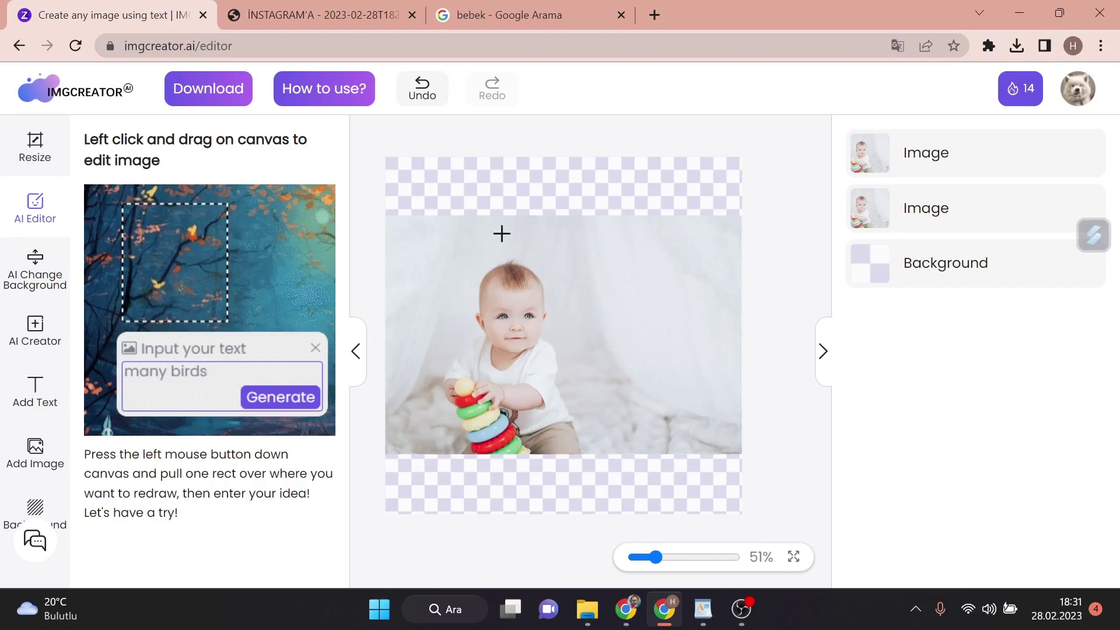
Step: Select the baby's face and generate a redraw with the prompt 'add sunglasses'
drag(481, 270, 563, 346)
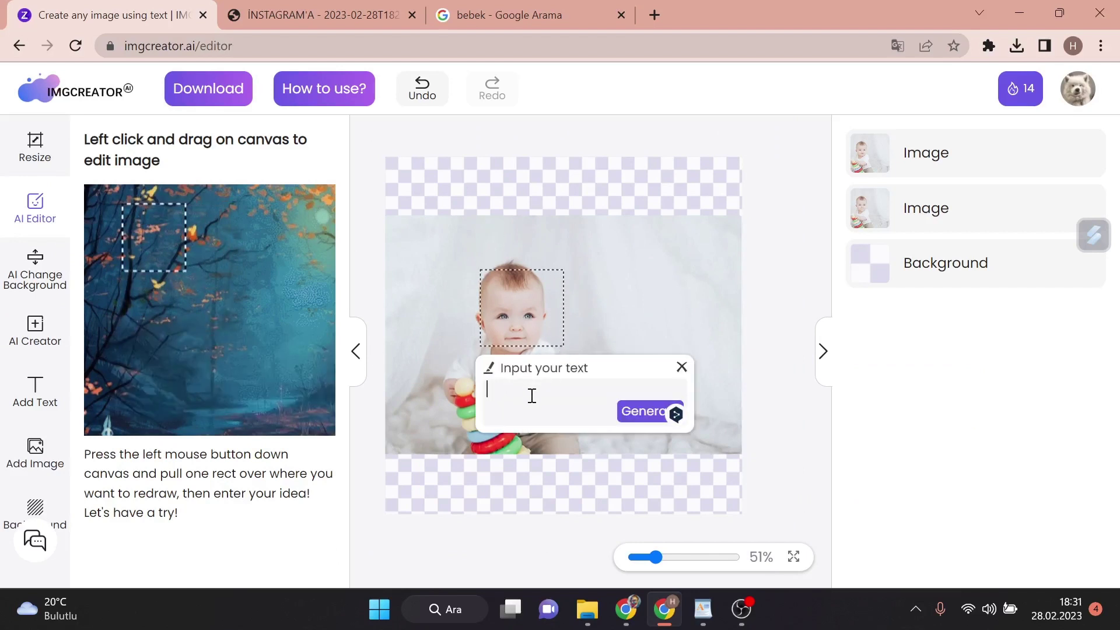
text(sun)
key(BackSpace)
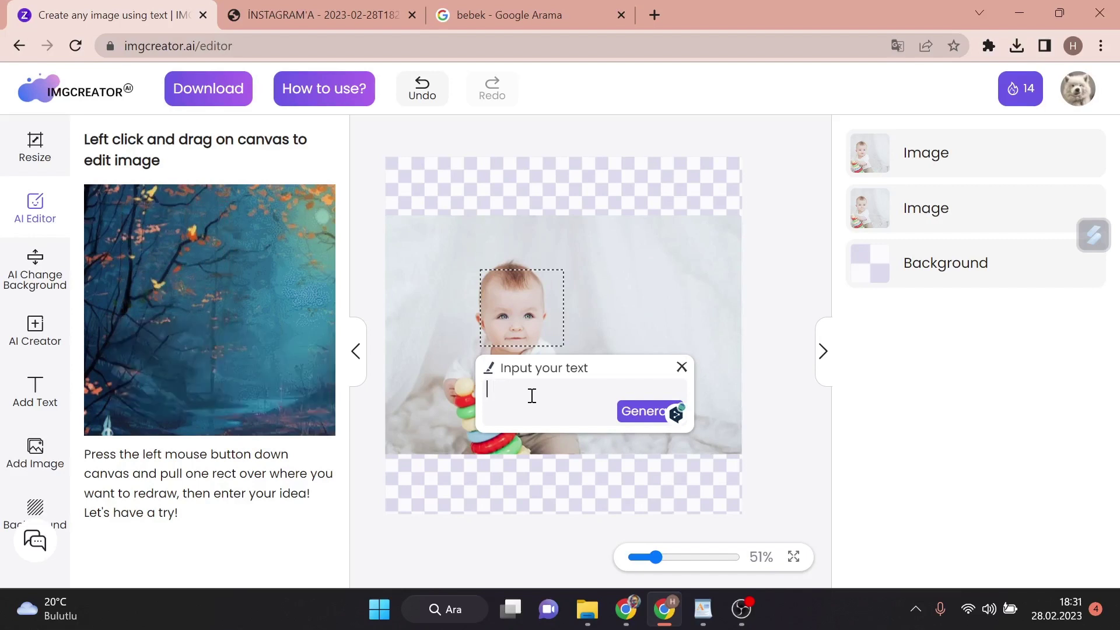
text(d sungale)
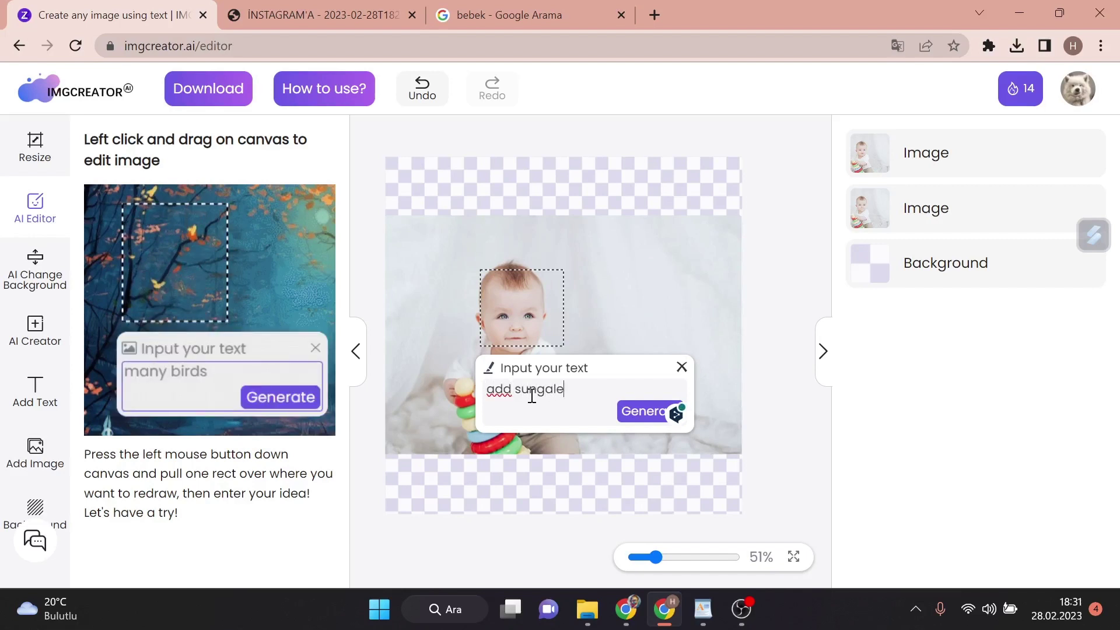
text(ss)
key(BackSpace)
key(BackSpace)
key(BackSpace)
text(sses)
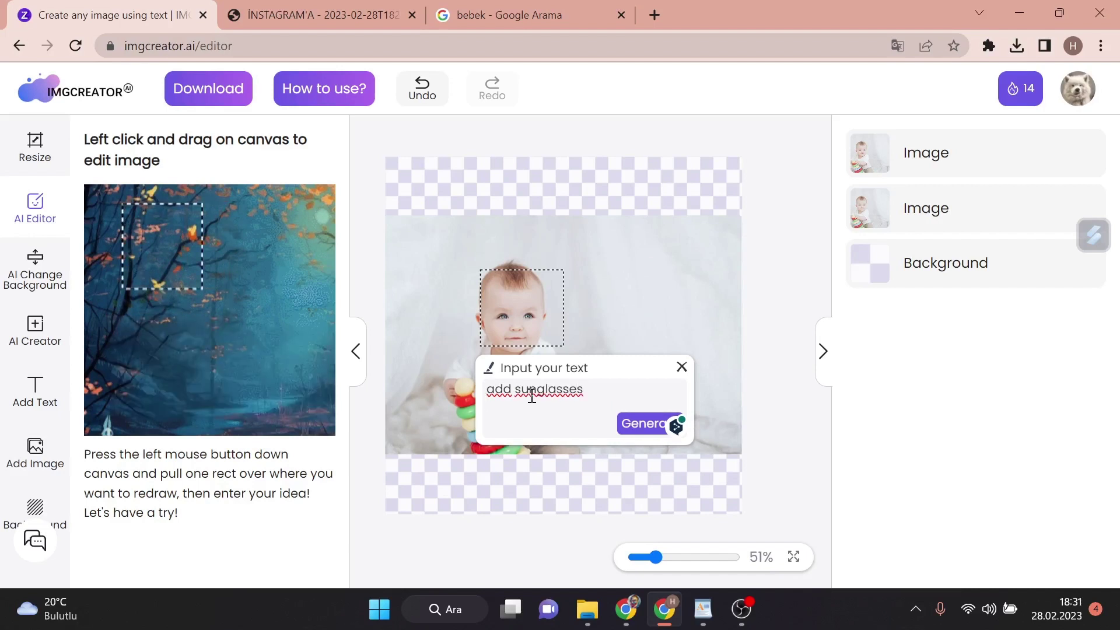
click(642, 411)
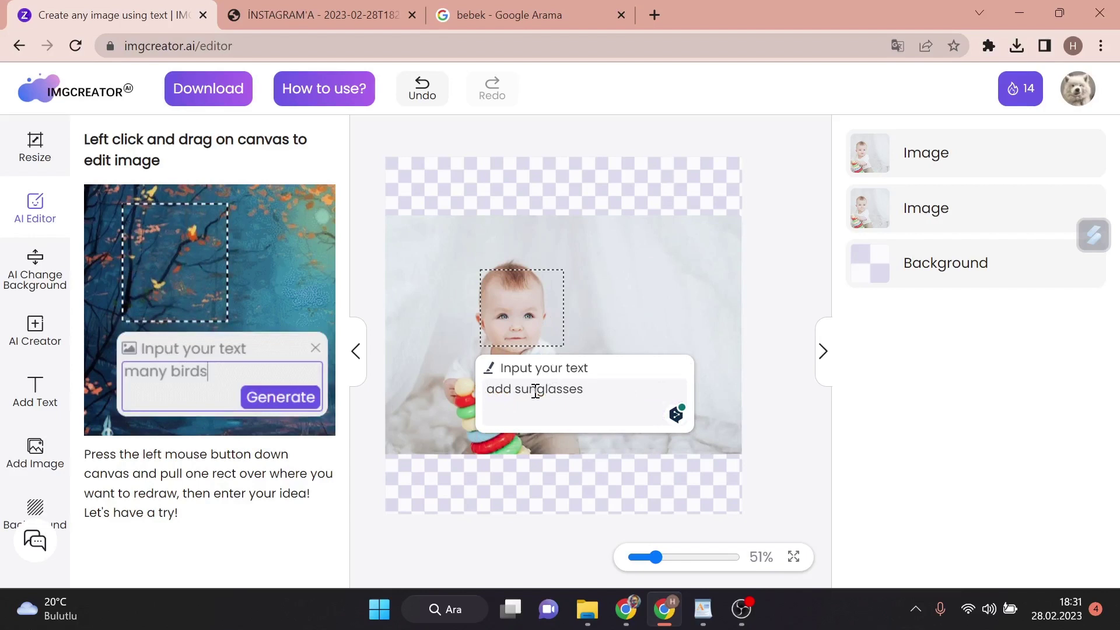
key(Return)
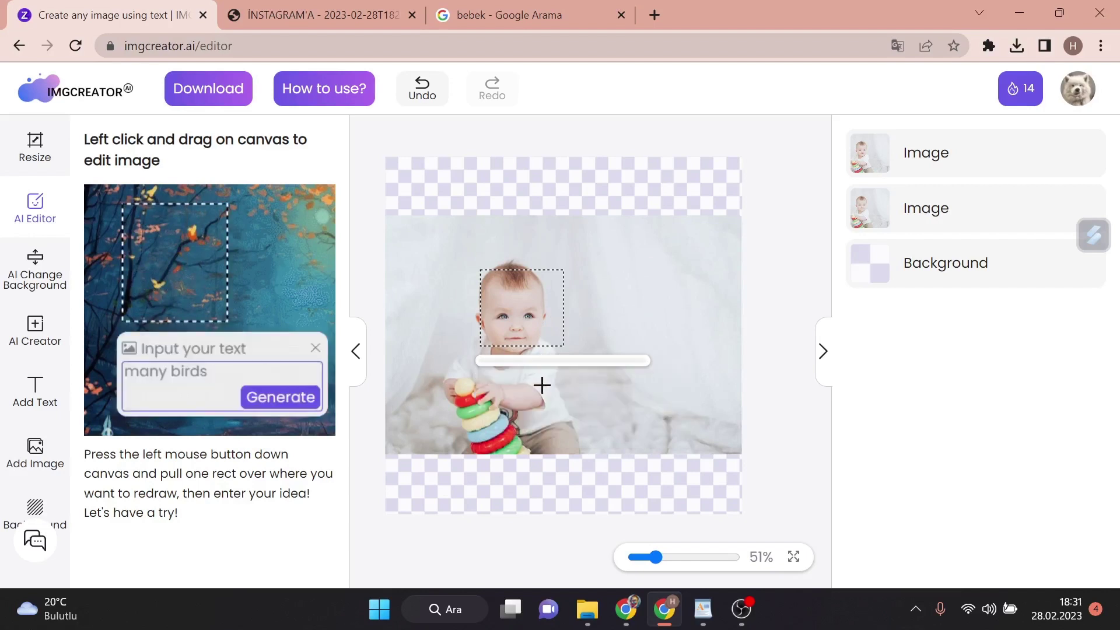
Step: Inspect the two Image layers and adjust the canvas zoom to view the result
click(913, 210)
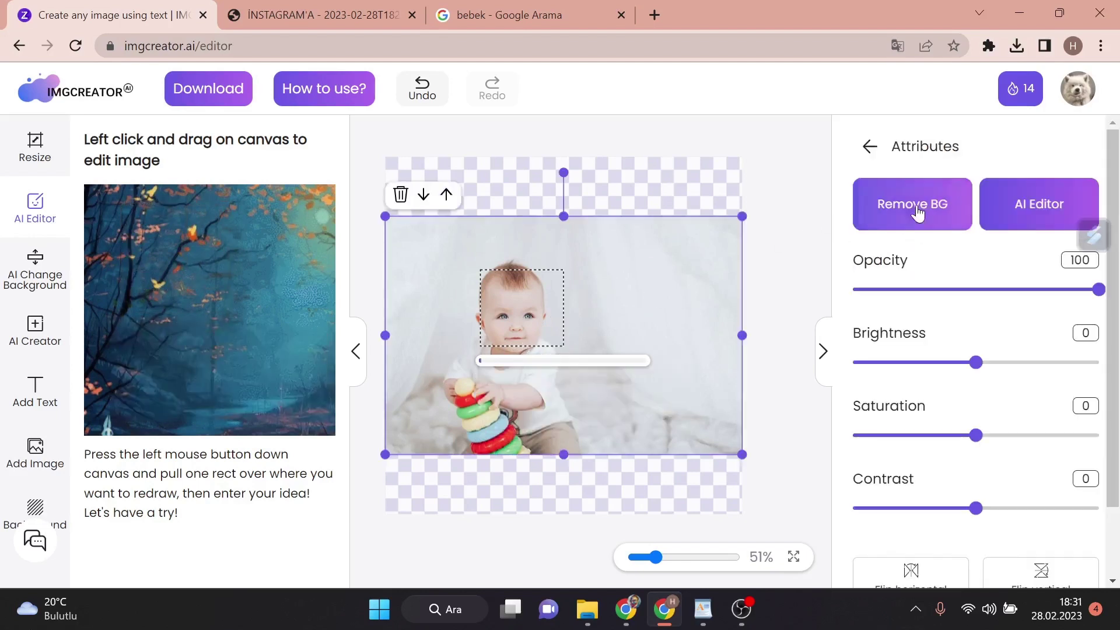
click(870, 147)
click(927, 153)
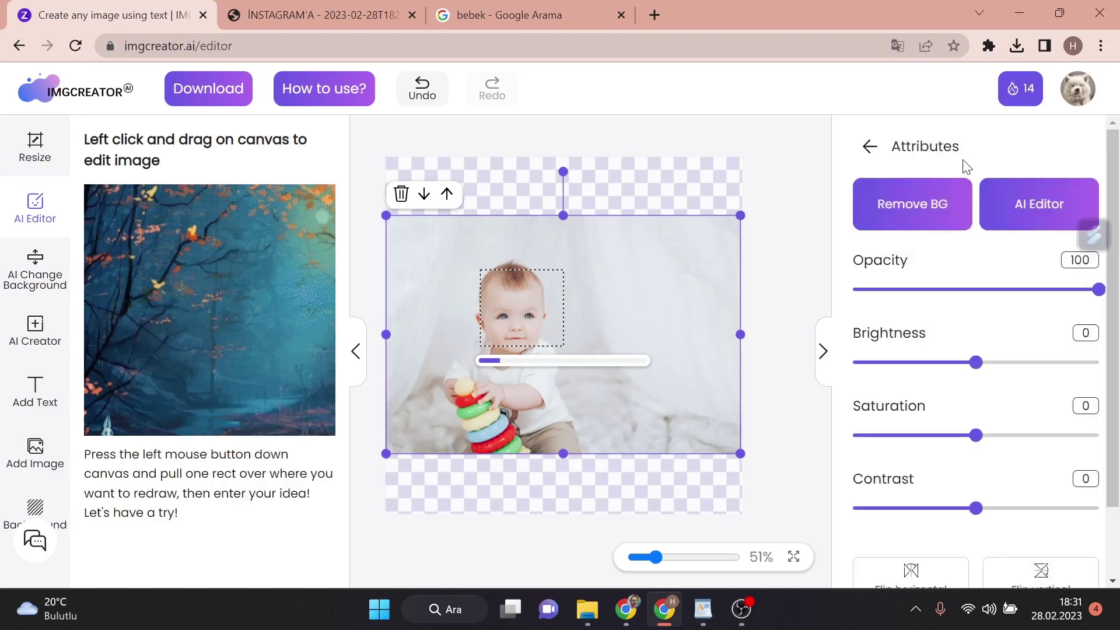
click(870, 146)
click(915, 209)
click(869, 142)
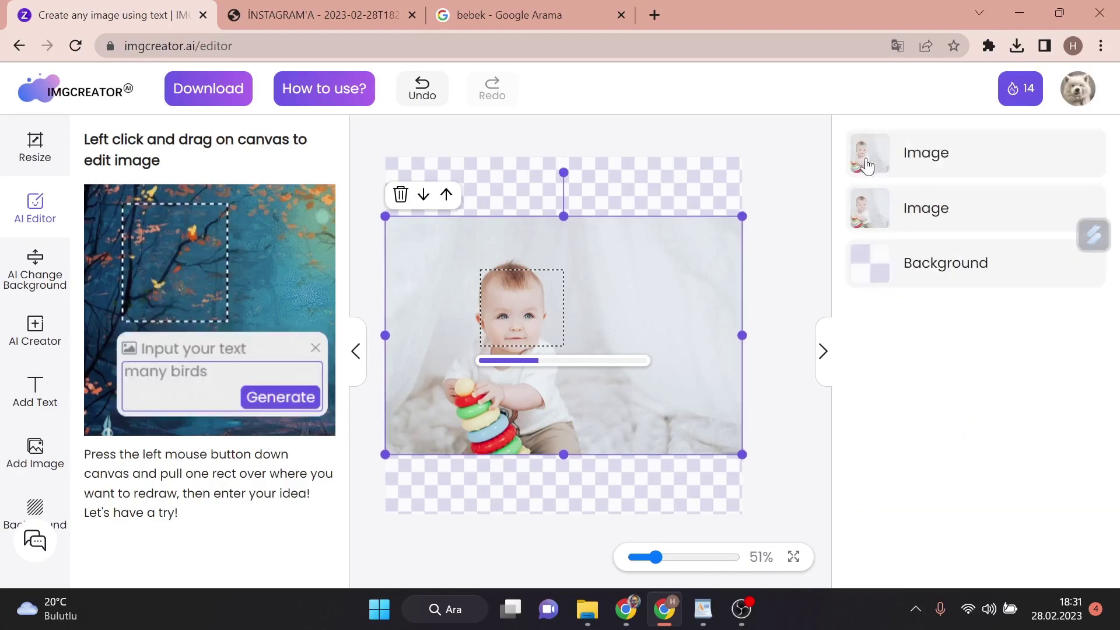
mouse_move(656, 557)
mouse_down()
mouse_move(669, 563)
mouse_move(658, 559)
mouse_up()
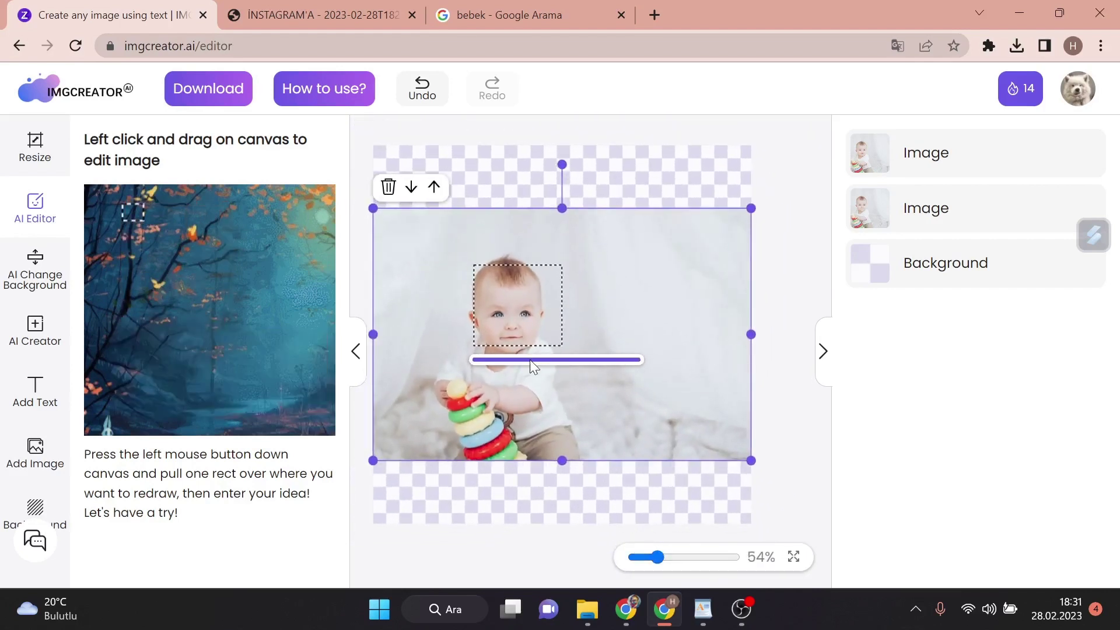
drag(658, 557, 656, 545)
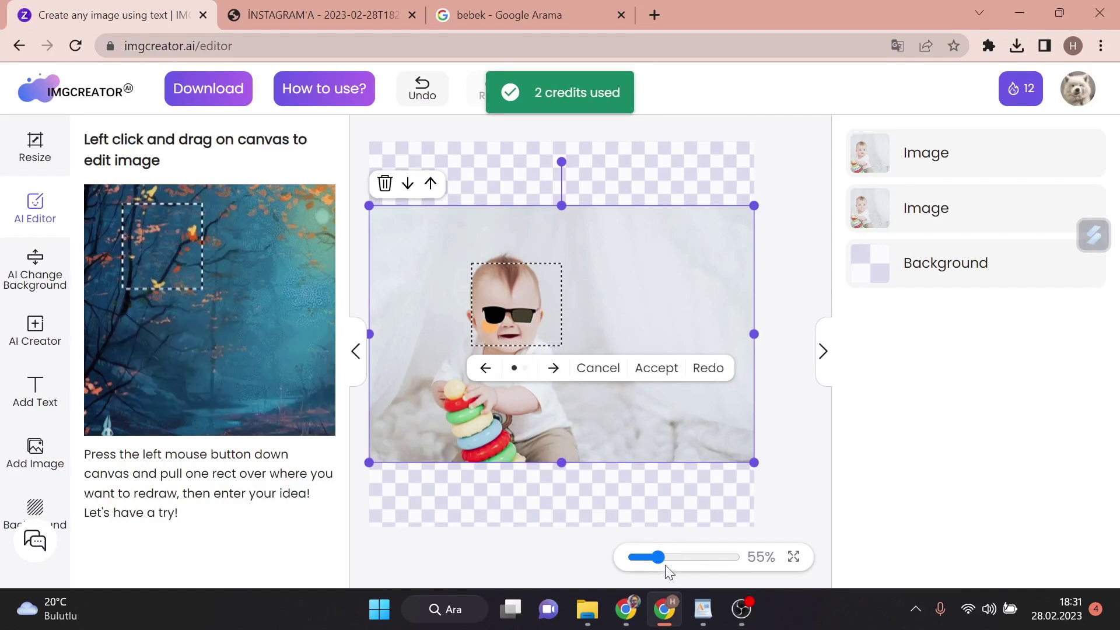
mouse_move(658, 557)
mouse_down()
mouse_move(681, 558)
mouse_move(658, 557)
mouse_up()
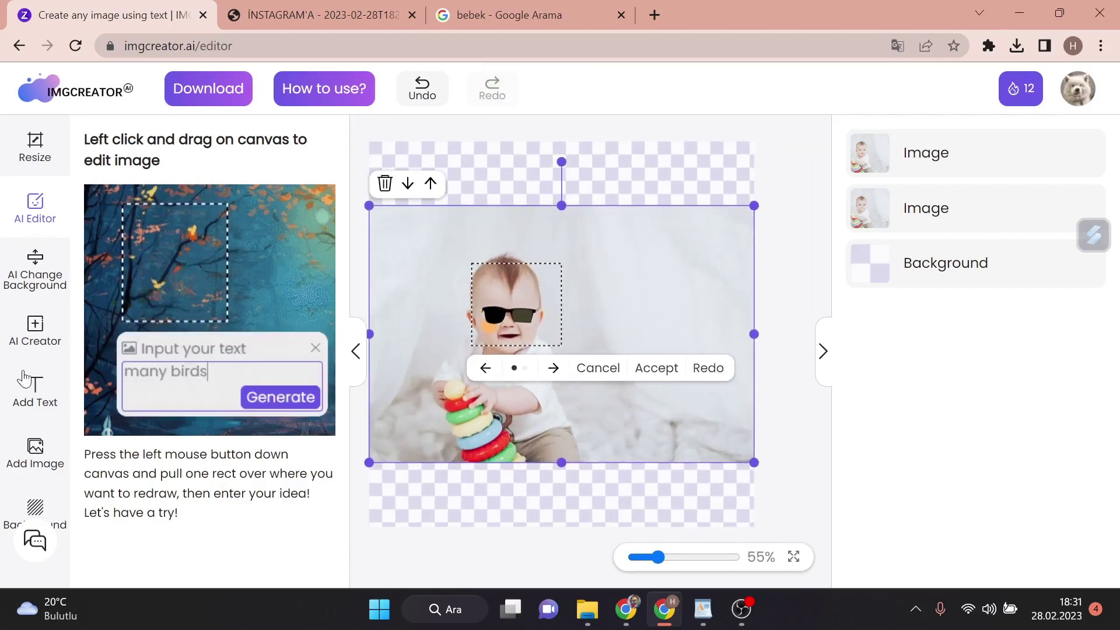
Step: In AI Creator, choose the Character category with the Cyberpunk style
click(35, 389)
click(35, 329)
scroll(158, 398, down, 2)
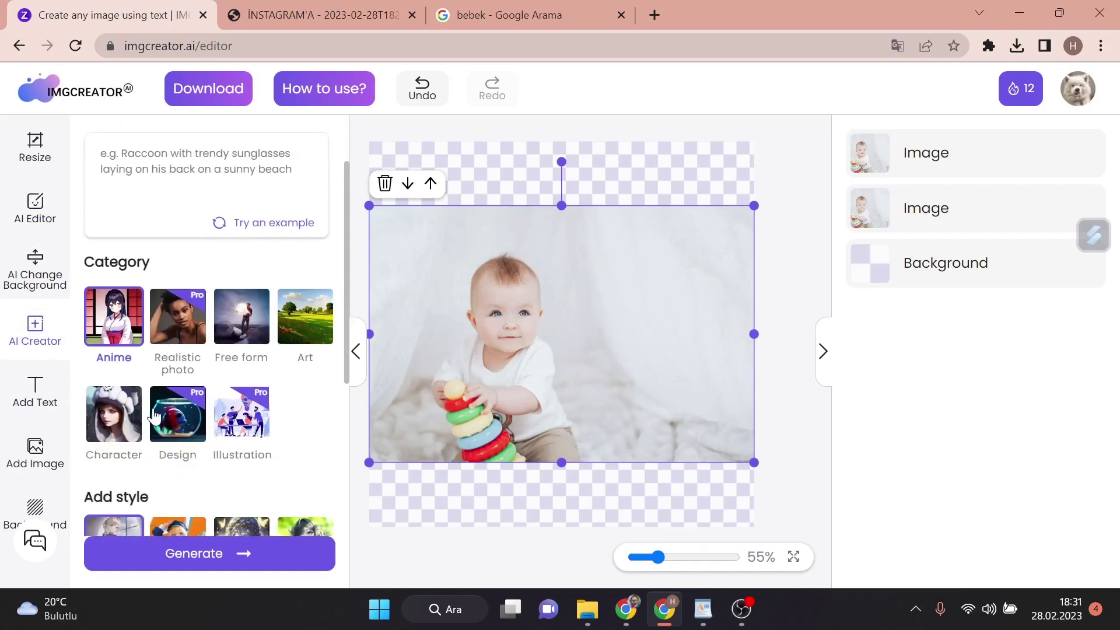
click(112, 416)
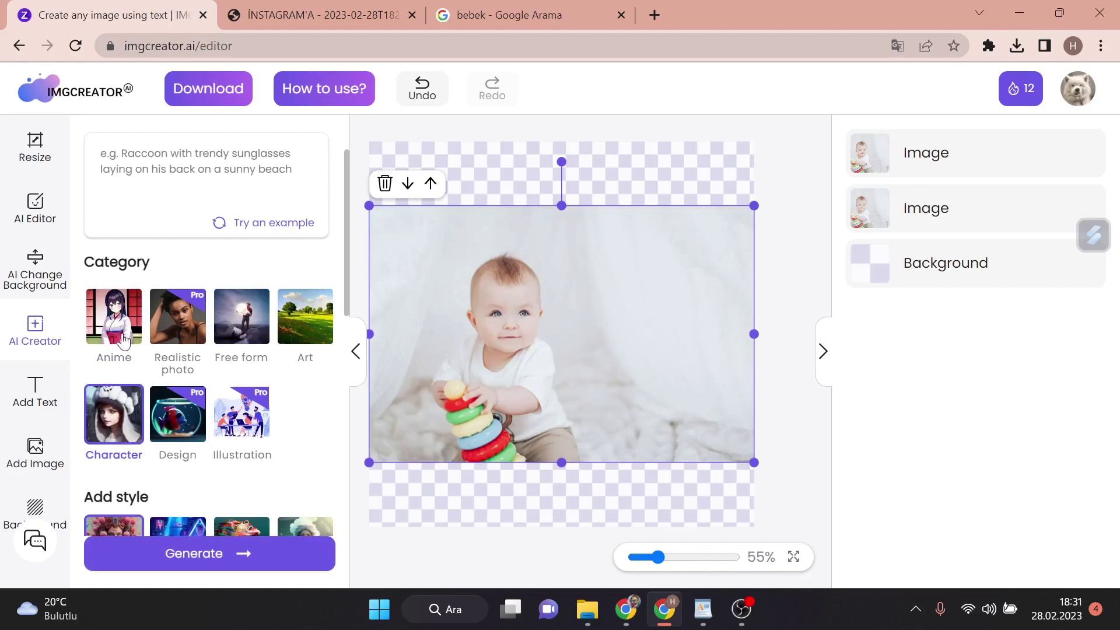
scroll(159, 454, down, 2)
scroll(178, 445, down, 2)
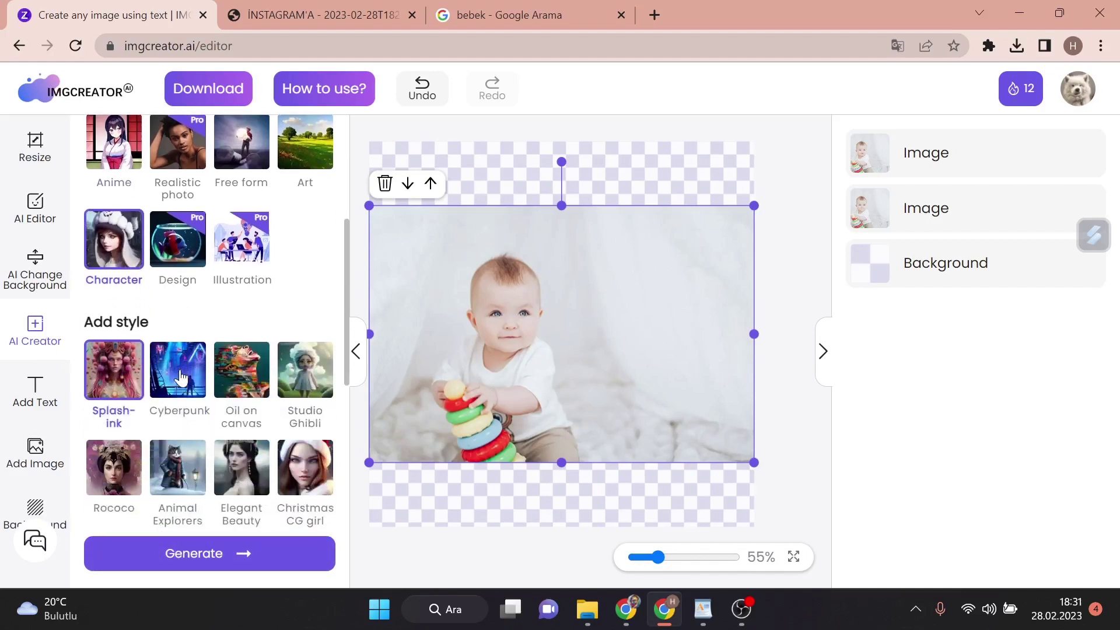
click(162, 375)
click(207, 547)
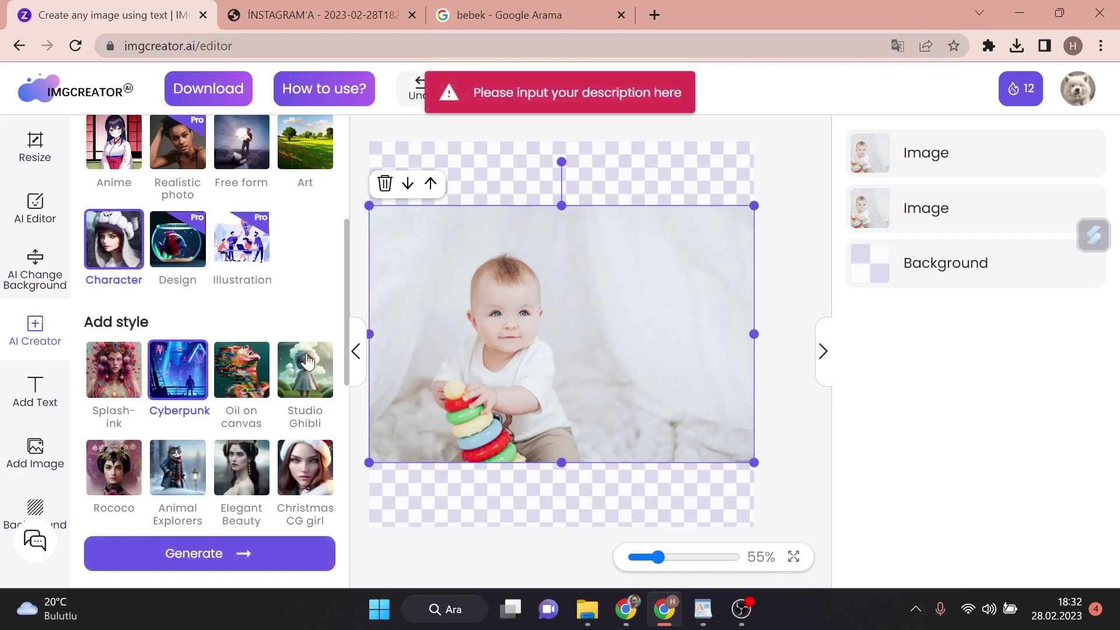
Step: Generate a portrait from the prompt 'baby' and move it to the canvas centre
scroll(307, 360, down, 5)
scroll(280, 379, down, 2)
scroll(210, 409, up, 10)
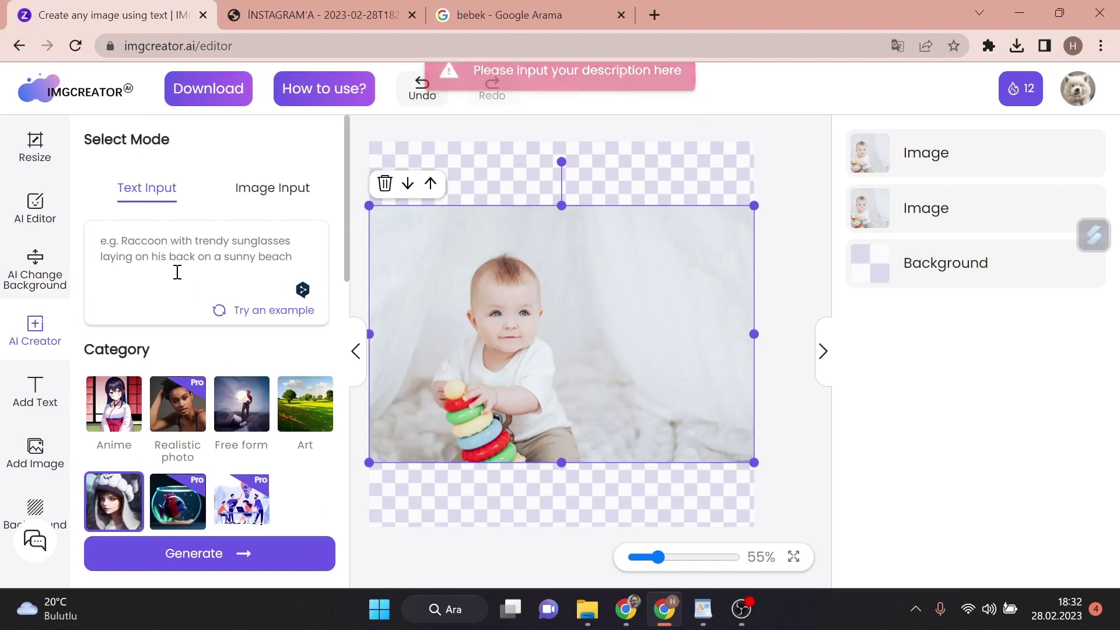
text(baby)
click(216, 554)
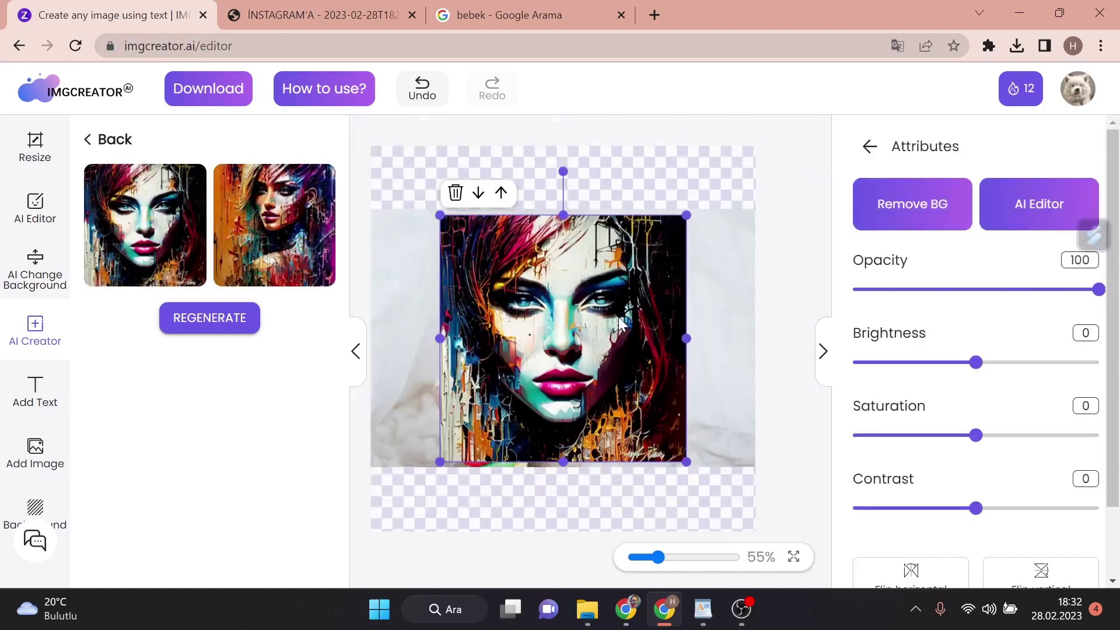
drag(620, 323, 575, 337)
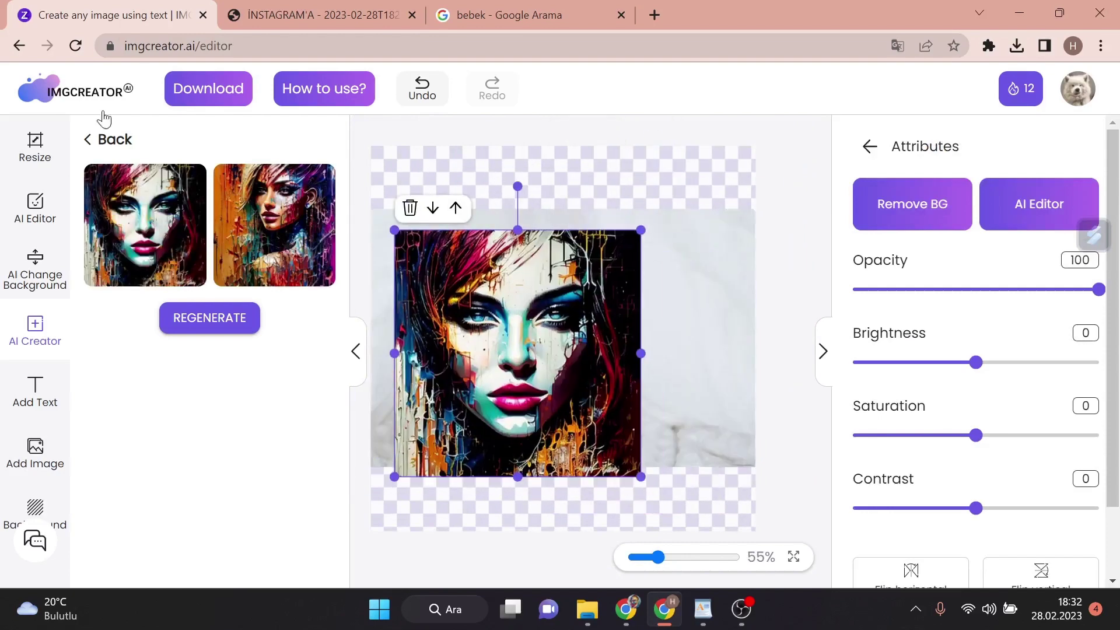
Step: Open the imgcreator.ai homepage in a new tab and scroll through its introduction
click(65, 98)
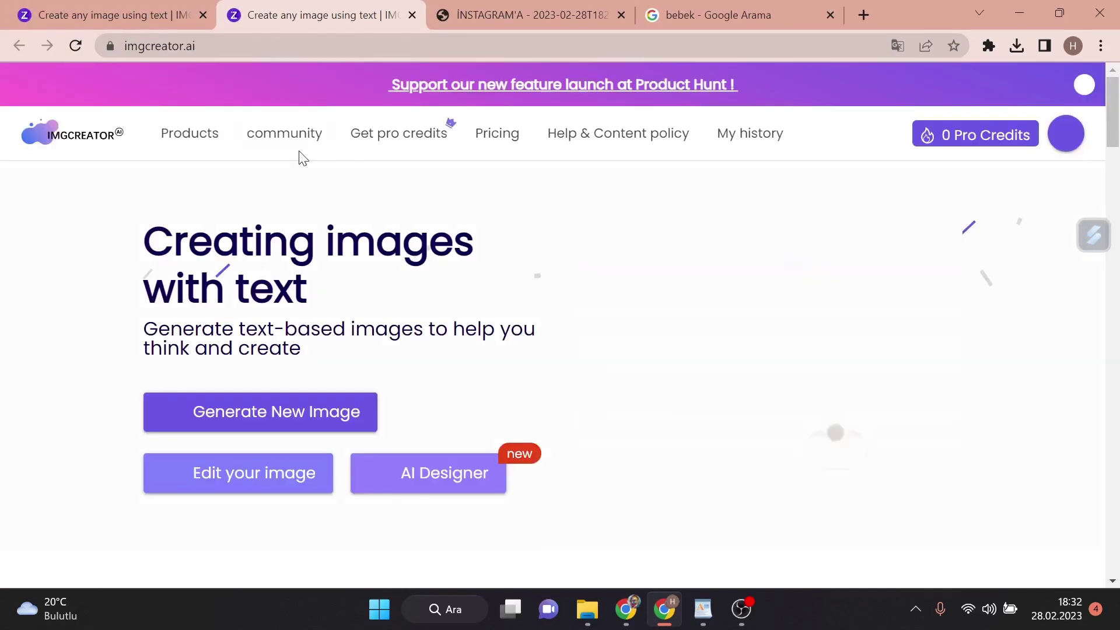
scroll(620, 312, down, 1)
scroll(620, 326, down, 3)
scroll(620, 350, down, 2)
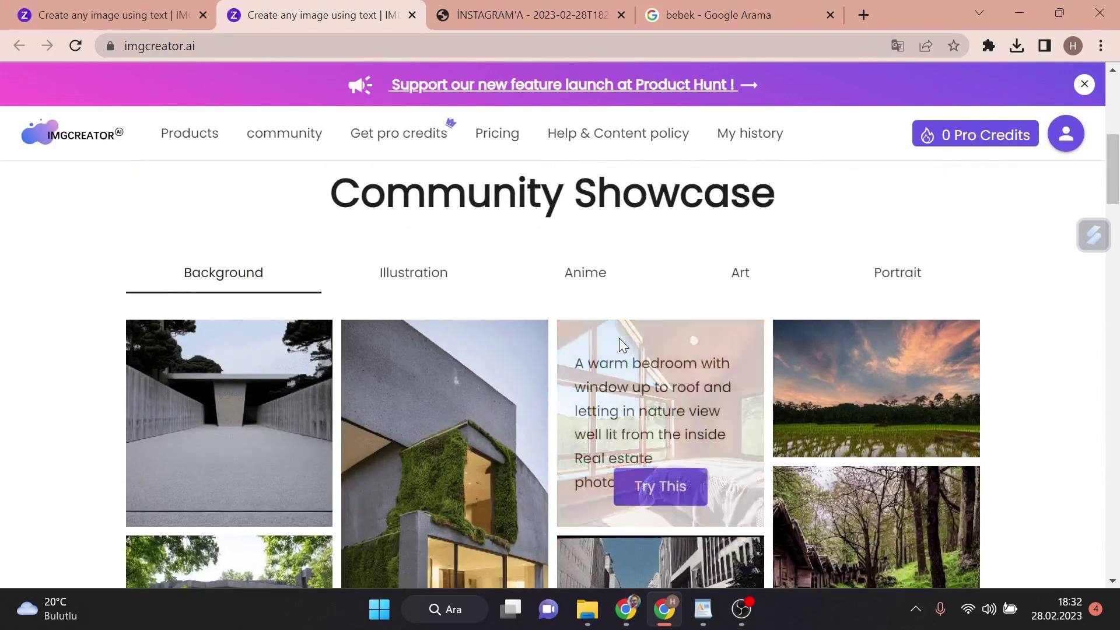
scroll(620, 340, up, 6)
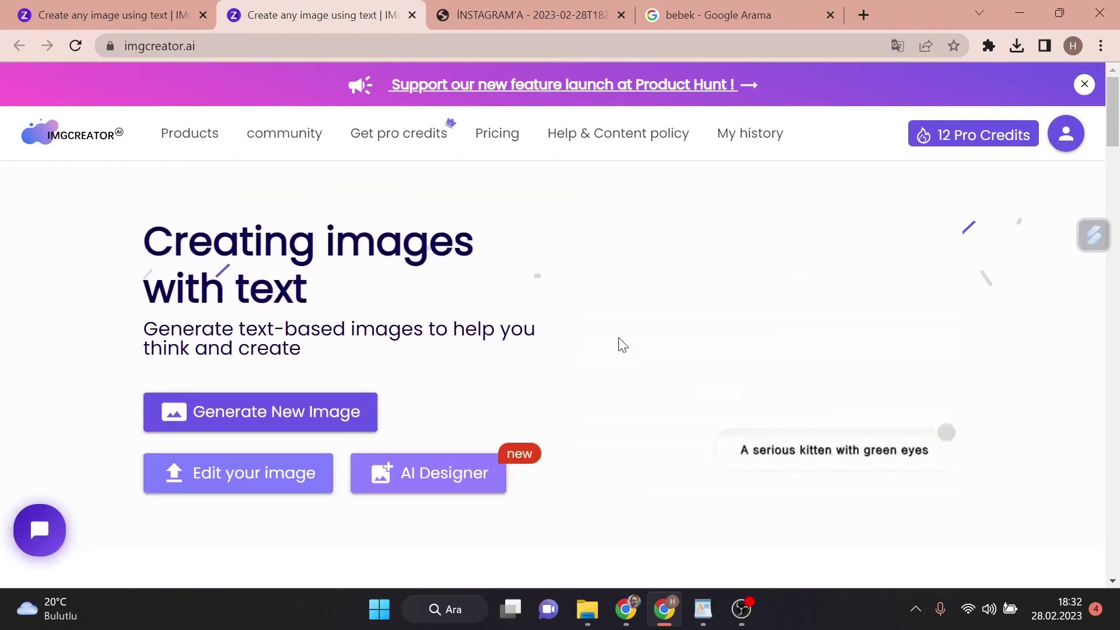